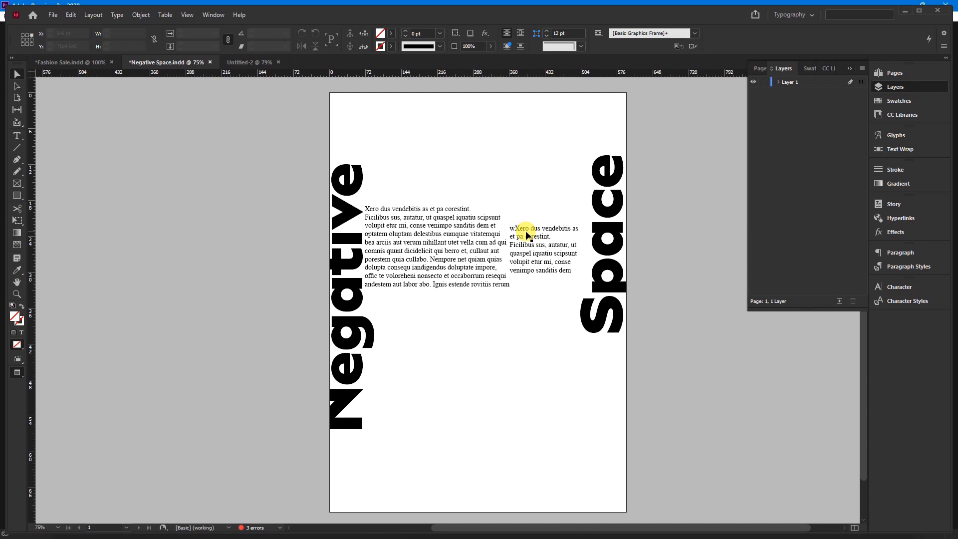
Switch to the Untitled-2 document and open its margin and column settings
{"action": "left_click", "coordinate": [267, 63]}
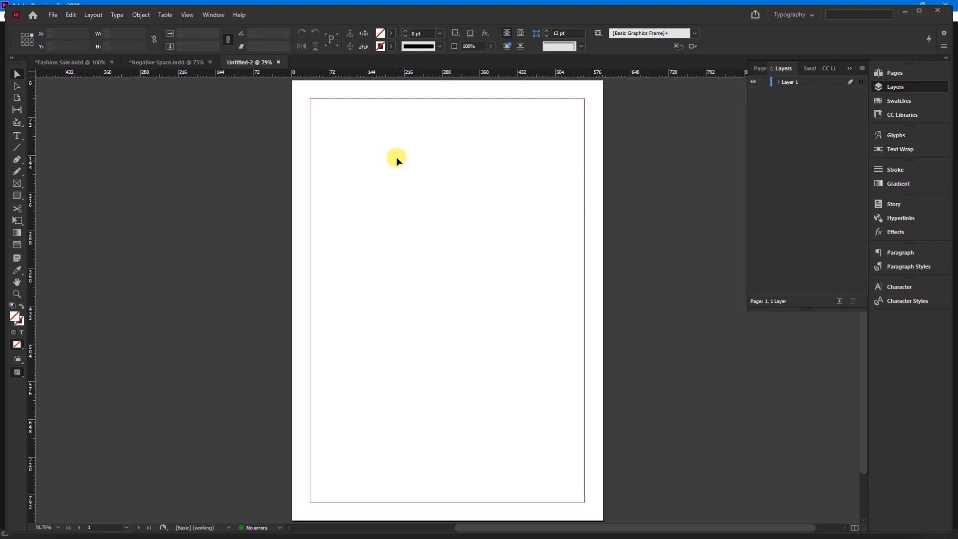
{"action": "left_click", "coordinate": [93, 15]}
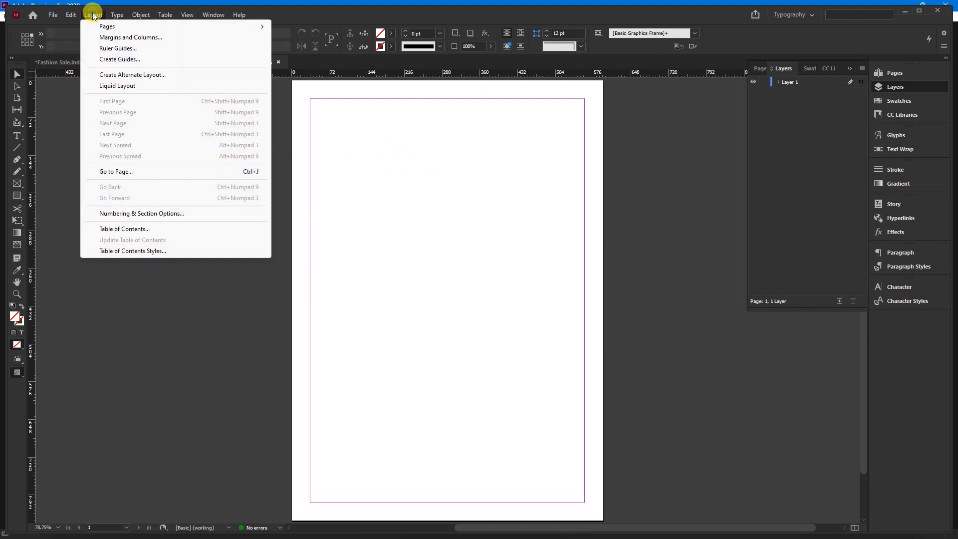
{"action": "left_click", "coordinate": [120, 39]}
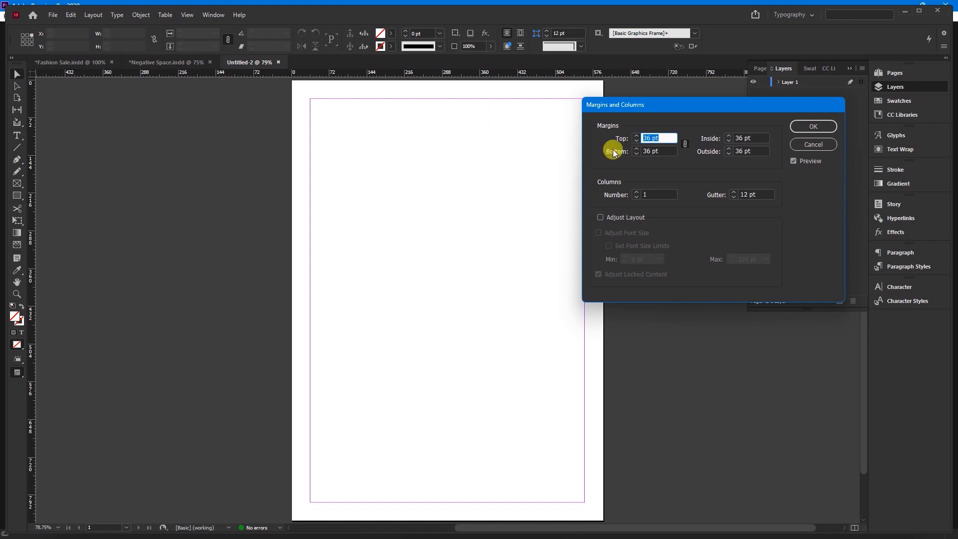
{"action": "left_click_drag", "start_coordinate": [659, 109], "coordinate": [528, 120]}
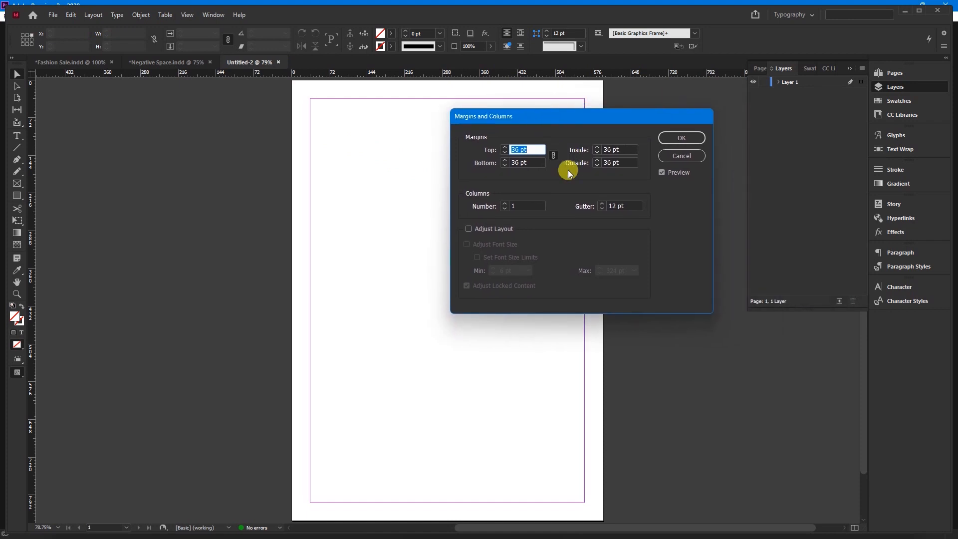
Try linked page margins of 2 pt and 2 cm on all four sides
{"action": "type", "text": "2"}
{"action": "left_click", "coordinate": [533, 161]}
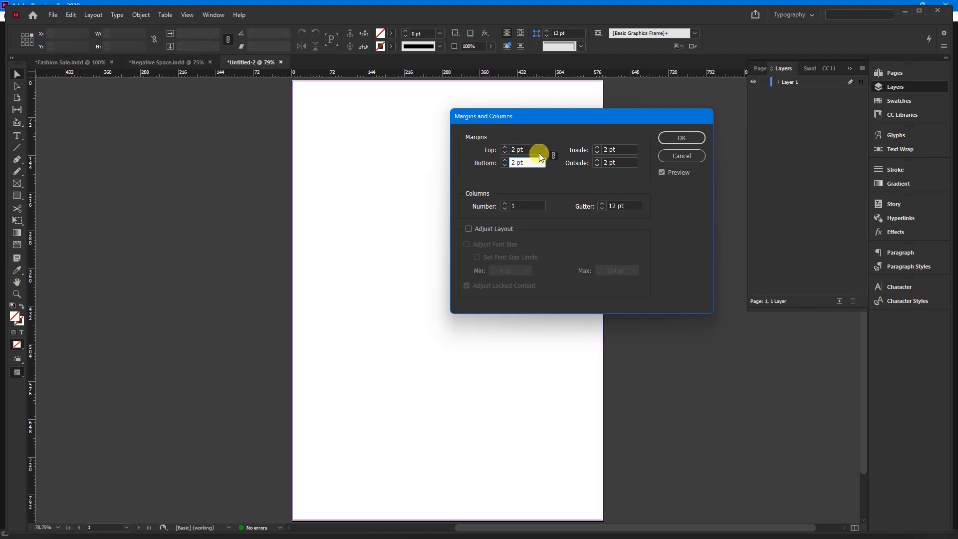
{"action": "double_click", "coordinate": [534, 148]}
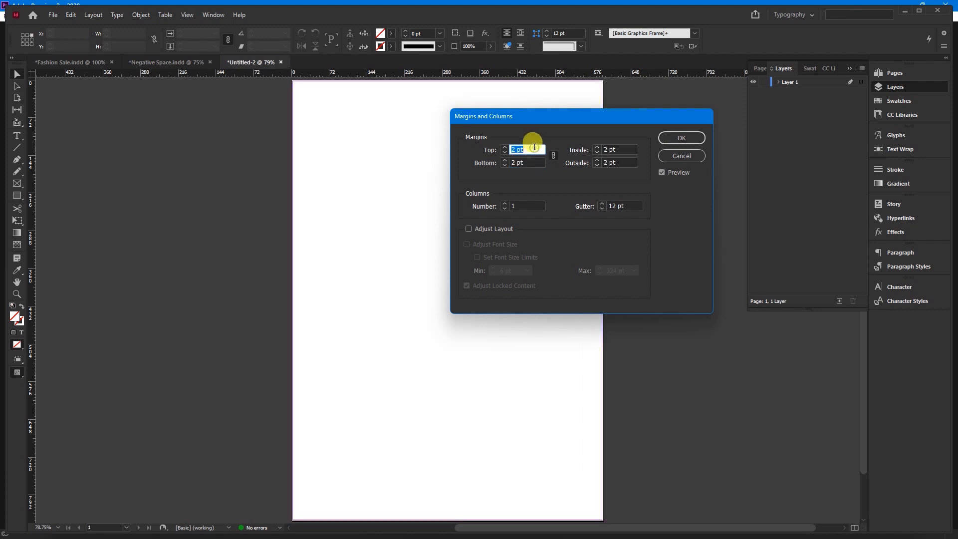
{"action": "key", "text": "BackSpace"}
{"action": "type", "text": "cm"}
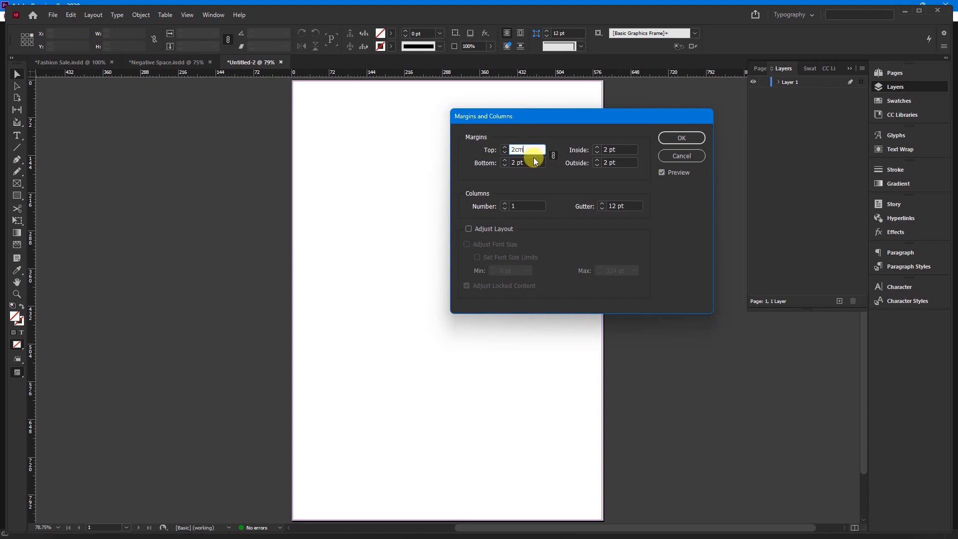
{"action": "left_click", "coordinate": [533, 163]}
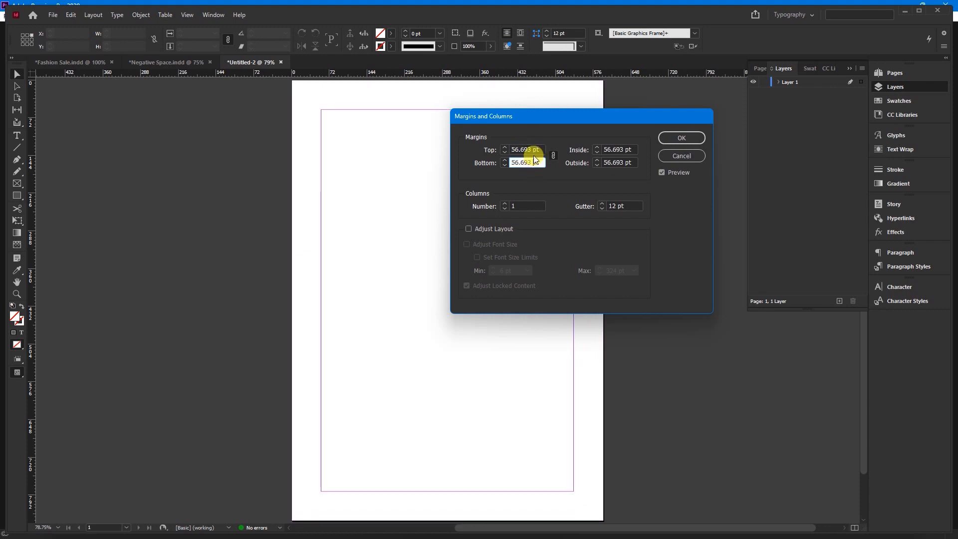
Try returning all four page margins to 2 pt
{"action": "triple_click", "coordinate": [534, 149]}
{"action": "type", "text": "2"}
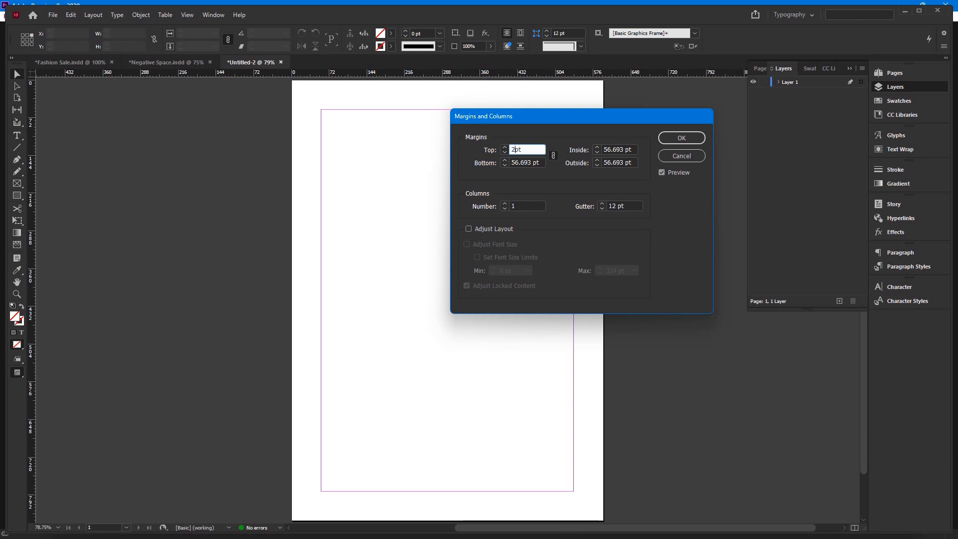
{"action": "type", "text": "pt"}
{"action": "key", "text": "BackSpace"}
{"action": "key", "text": "BackSpace"}
{"action": "left_click", "coordinate": [532, 161]}
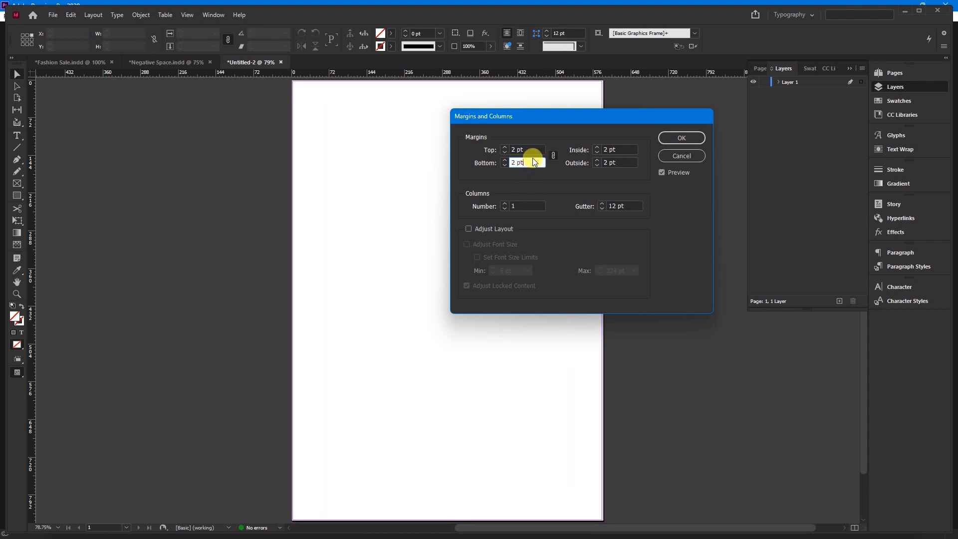
Set all four page margins to 24 pt and the number of columns to 4
{"action": "left_click", "coordinate": [532, 150]}
{"action": "left_click_drag", "start_coordinate": [532, 151], "coordinate": [504, 149]}
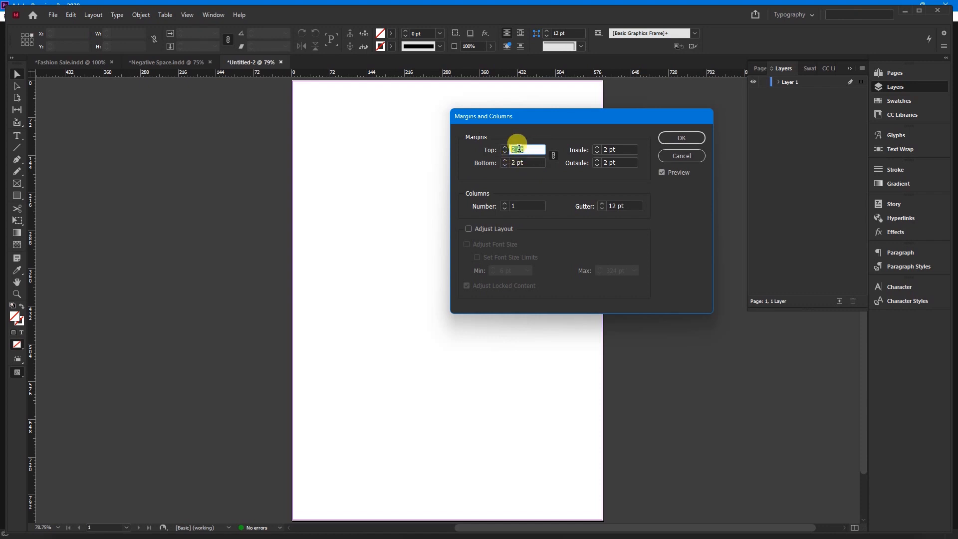
{"action": "right_click", "coordinate": [527, 148]}
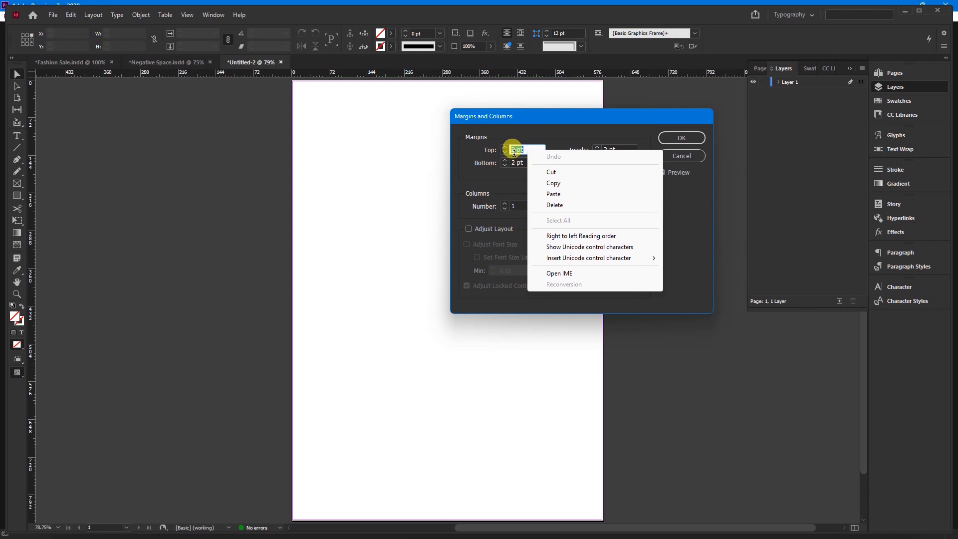
{"action": "left_click", "coordinate": [511, 151]}
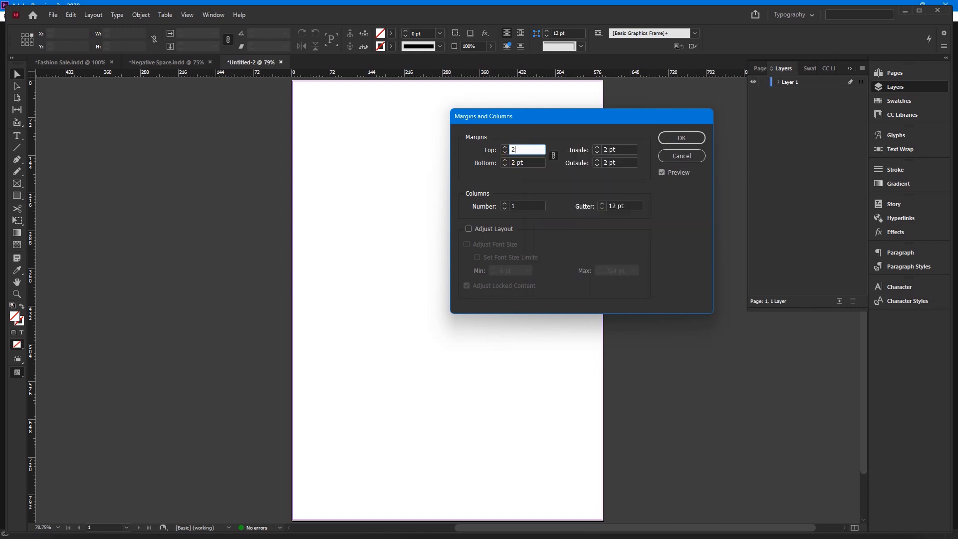
{"action": "double_click", "coordinate": [519, 149]}
{"action": "type", "text": "24"}
{"action": "key", "text": "Tab"}
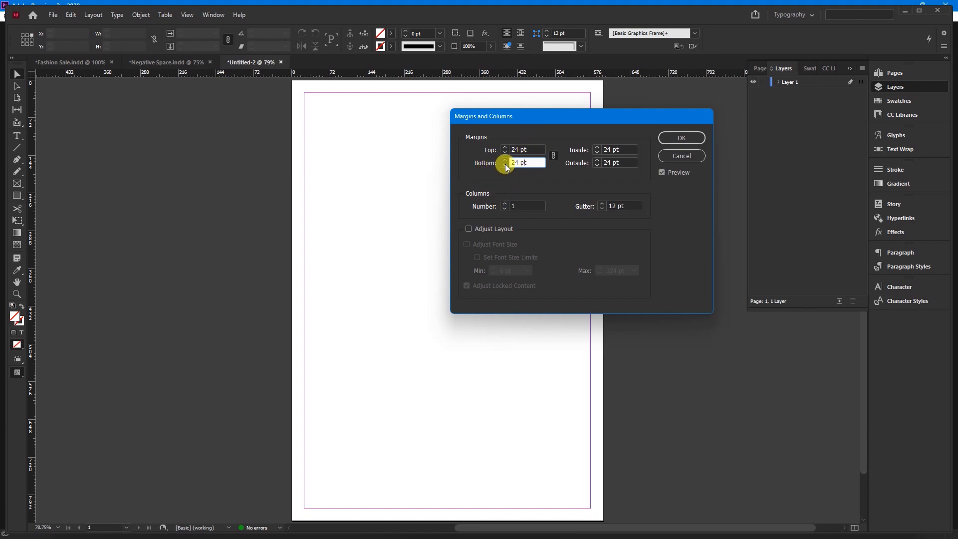
{"action": "left_click", "coordinate": [504, 204]}
{"action": "left_click", "coordinate": [504, 204]}
{"action": "left_click", "coordinate": [503, 204]}
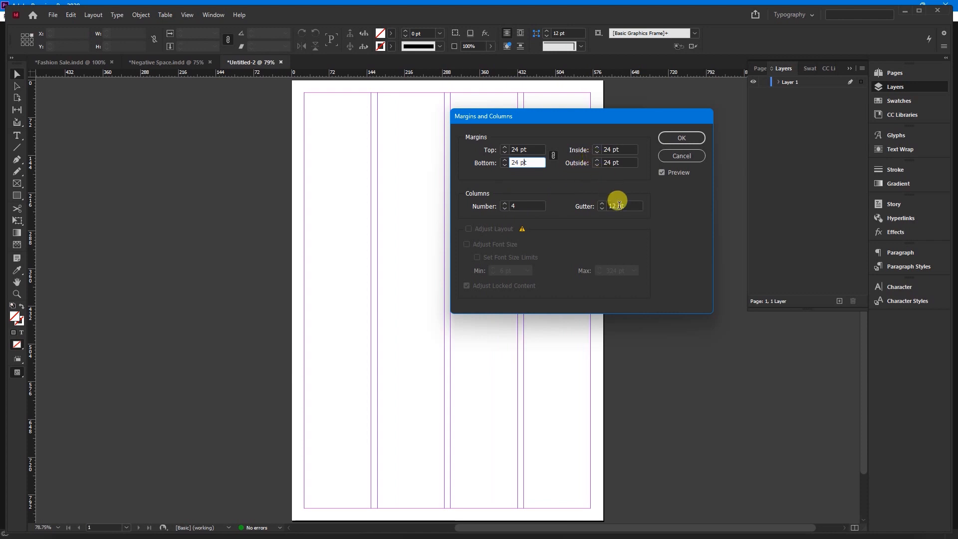
Try column gutters of 480 pt and 420 pt
{"action": "left_click_drag", "start_coordinate": [628, 205], "coordinate": [611, 207]}
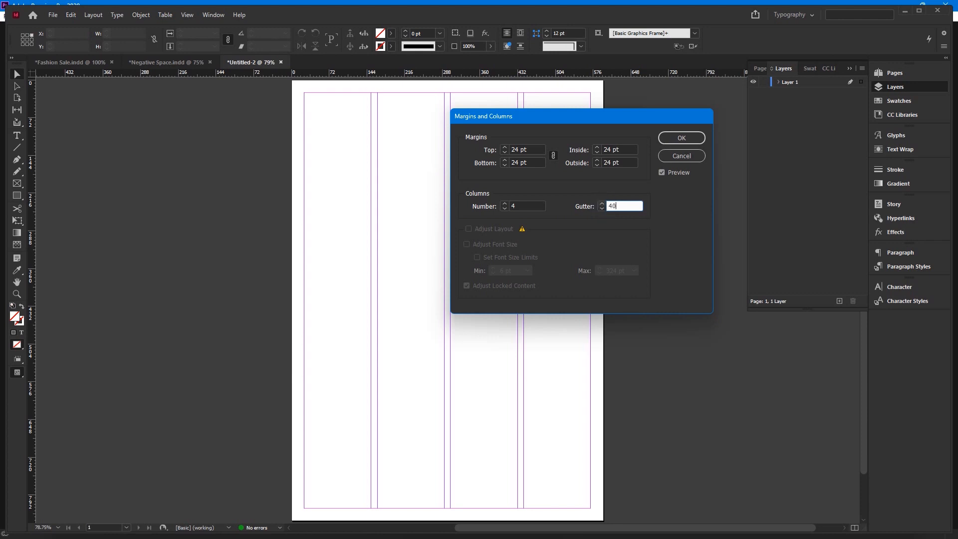
{"action": "type", "text": "40p"}
{"action": "left_click", "coordinate": [622, 163]}
{"action": "left_click", "coordinate": [633, 206]}
{"action": "left_click_drag", "start_coordinate": [633, 205], "coordinate": [607, 206]}
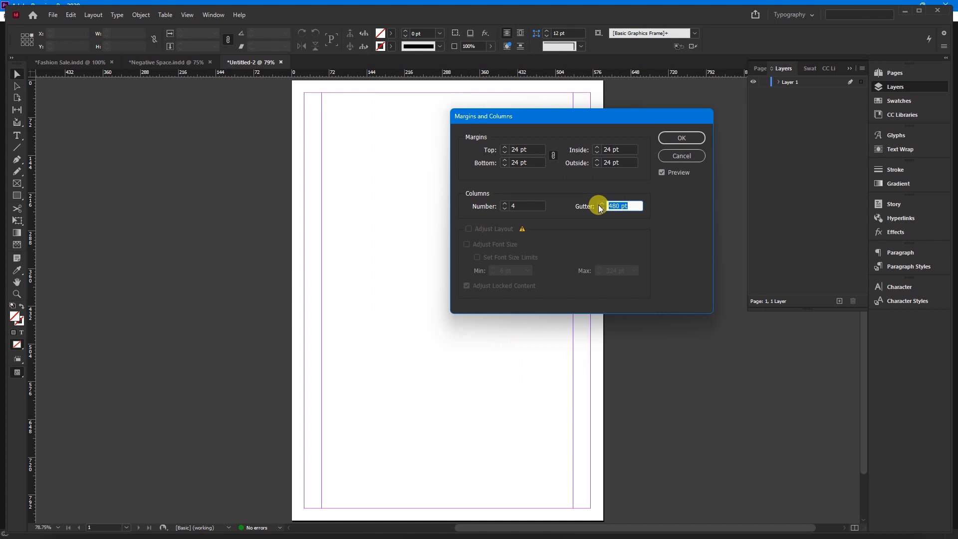
{"action": "type", "text": "35p"}
{"action": "left_click", "coordinate": [626, 163]}
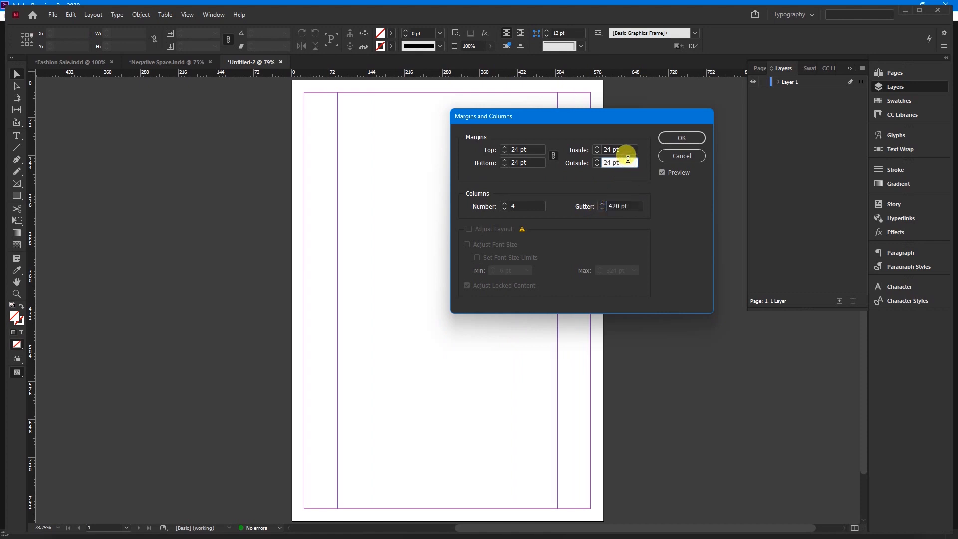
Set the column gutter to 35 pt and apply the margin and column settings
{"action": "left_click_drag", "start_coordinate": [631, 206], "coordinate": [605, 204]}
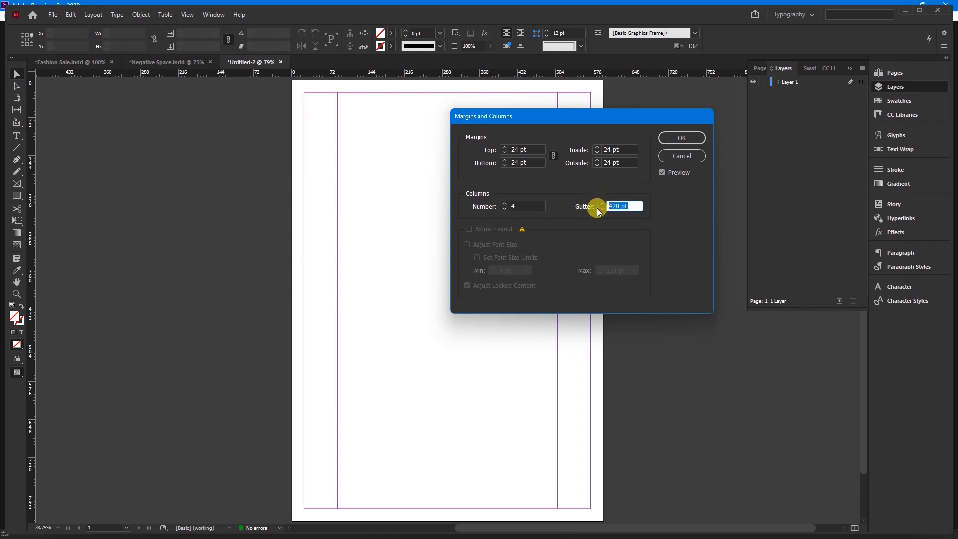
{"action": "type", "text": "35 pt"}
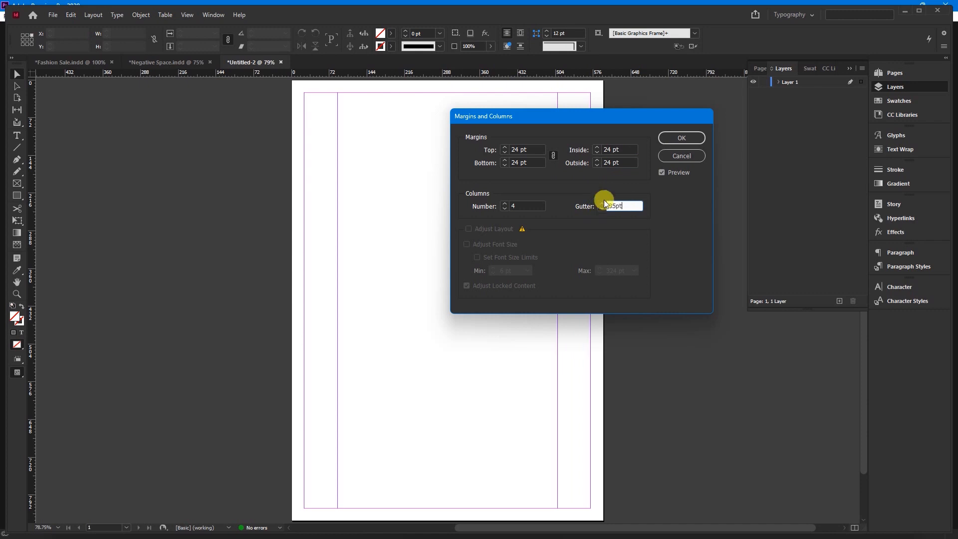
{"action": "left_click", "coordinate": [626, 162]}
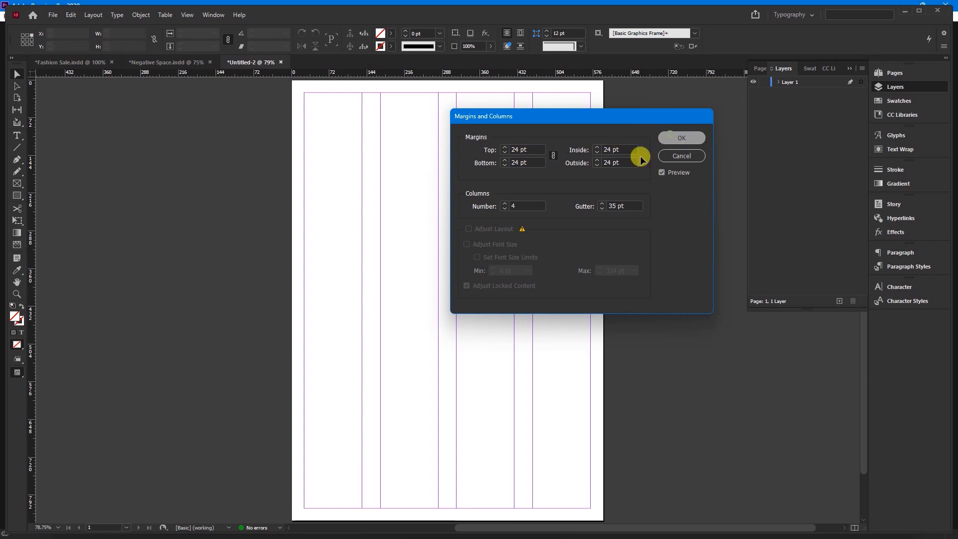
{"action": "left_click", "coordinate": [670, 136]}
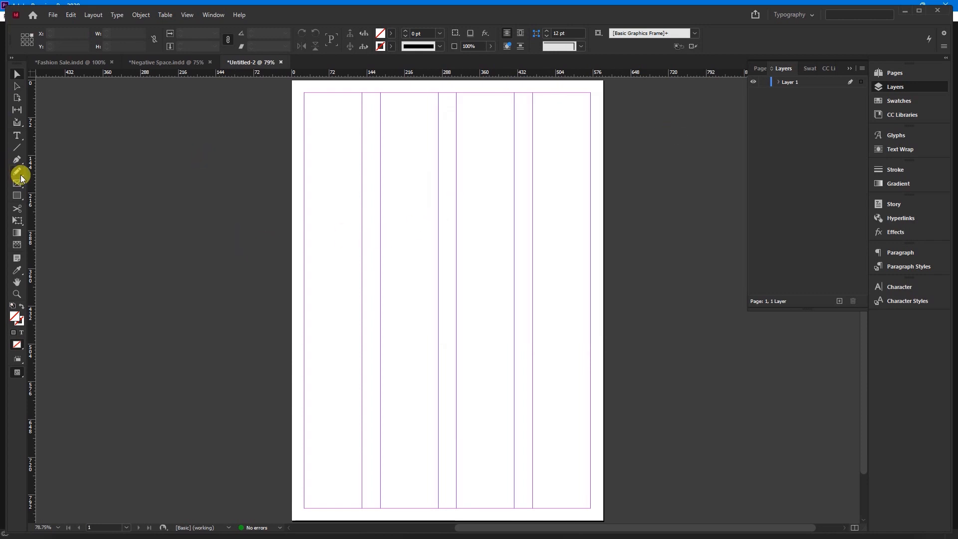
Draw a tall text frame about 173 × 599 pt over the first two columns and enter "Negative Space"
{"action": "left_click", "coordinate": [16, 135]}
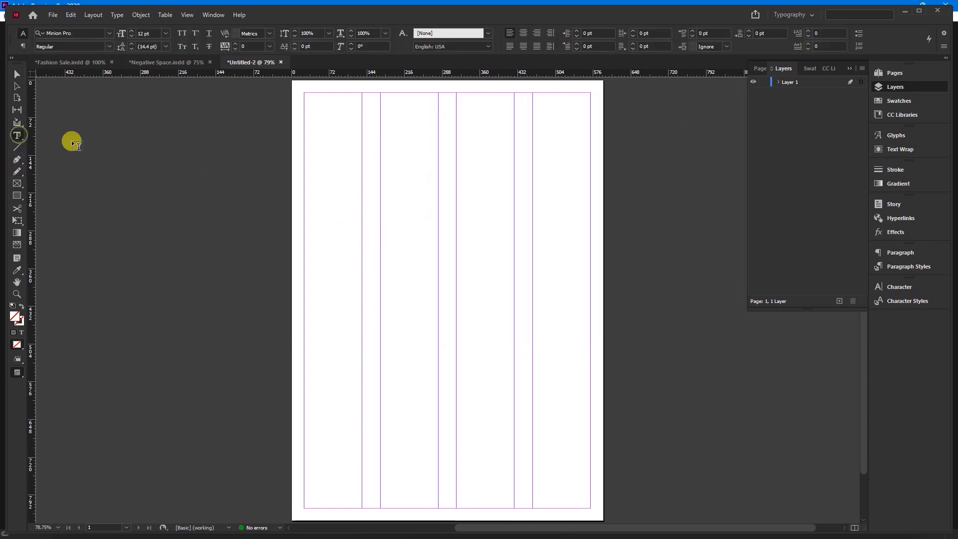
{"action": "left_click_drag", "start_coordinate": [319, 127], "coordinate": [409, 441]}
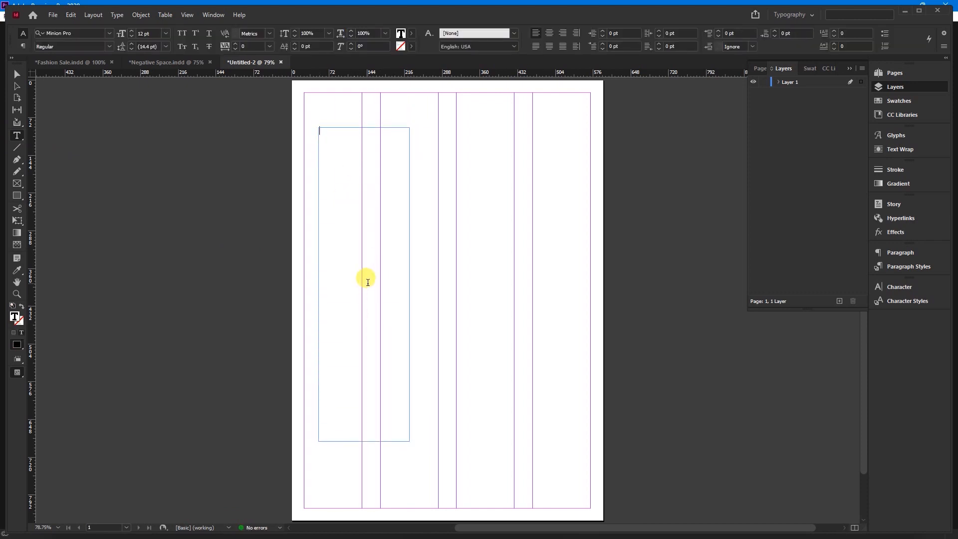
{"action": "type", "text": "Negative Space"}
Format the whole "Negative Space" text in Novera Classic Black at 100 pt
{"action": "key", "text": "ctrl+a"}
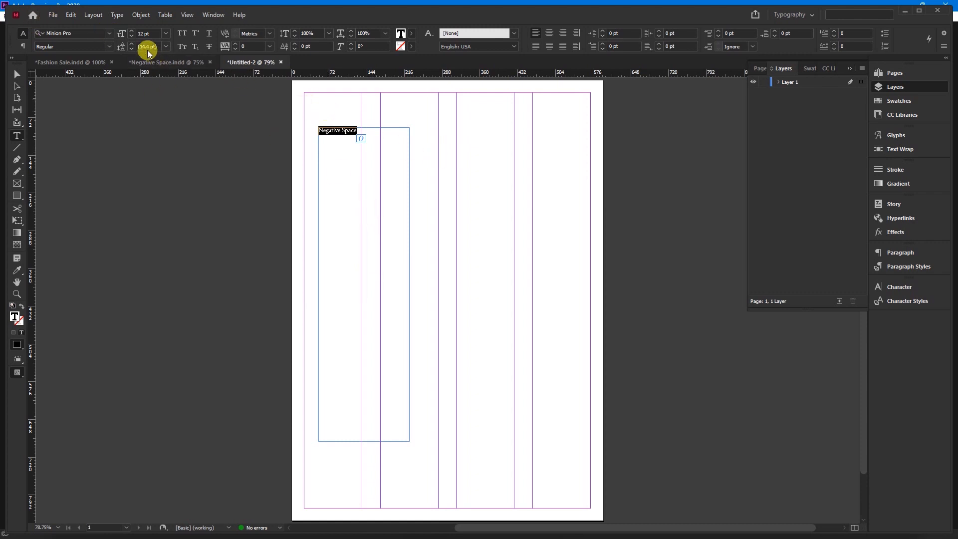
{"action": "left_click", "coordinate": [110, 33]}
{"action": "type", "text": "Nover"}
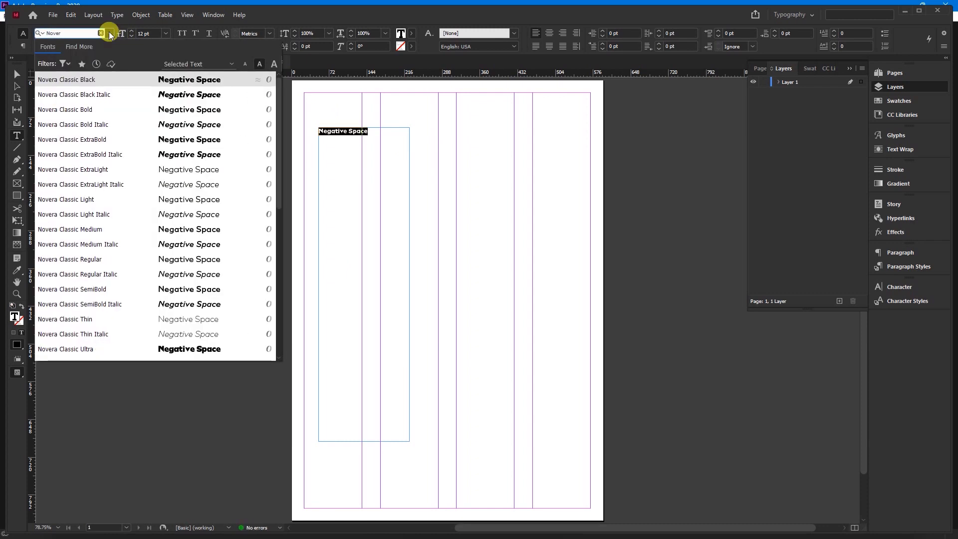
{"action": "left_click", "coordinate": [157, 84]}
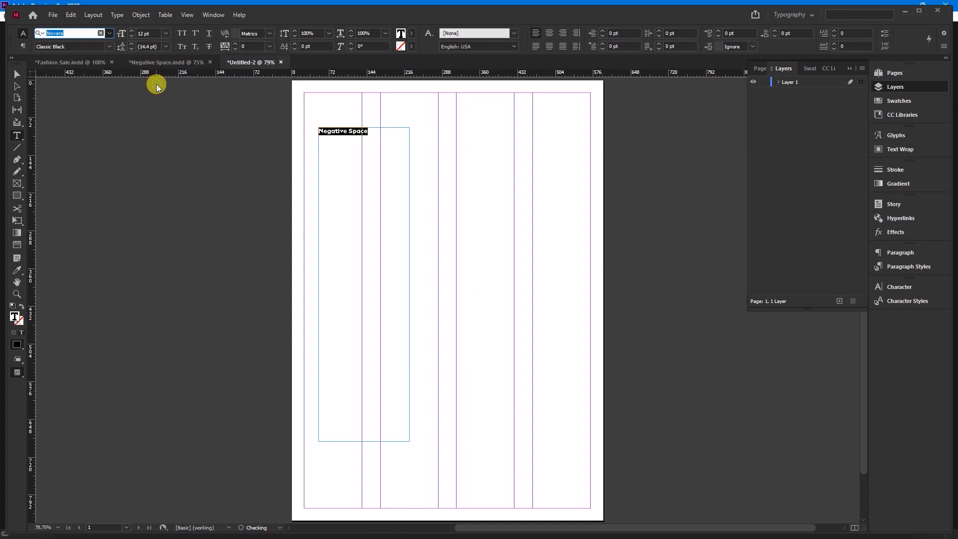
{"action": "left_click", "coordinate": [156, 34]}
{"action": "left_click_drag", "start_coordinate": [155, 33], "coordinate": [122, 33]}
{"action": "type", "text": "100"}
{"action": "key", "text": "Return"}
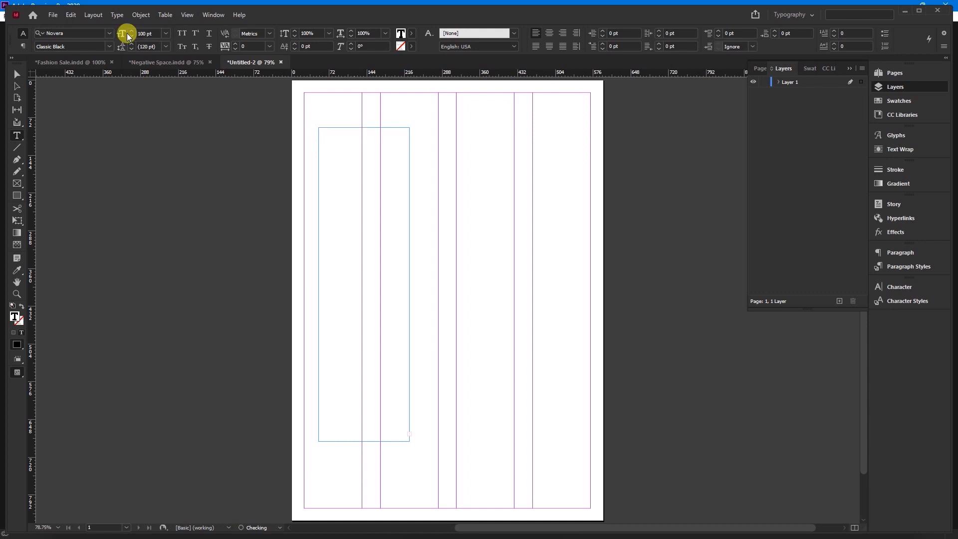
Resize the text frame to about 578 × 387 pt and remove "Space" so its text reads "Negative"
{"action": "left_click", "coordinate": [22, 74]}
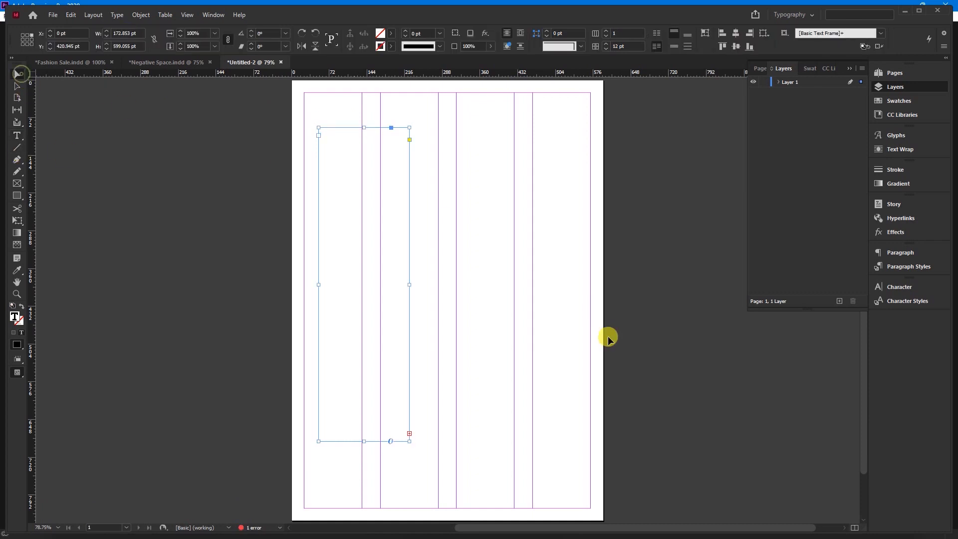
{"action": "left_click_drag", "start_coordinate": [408, 442], "coordinate": [621, 329]}
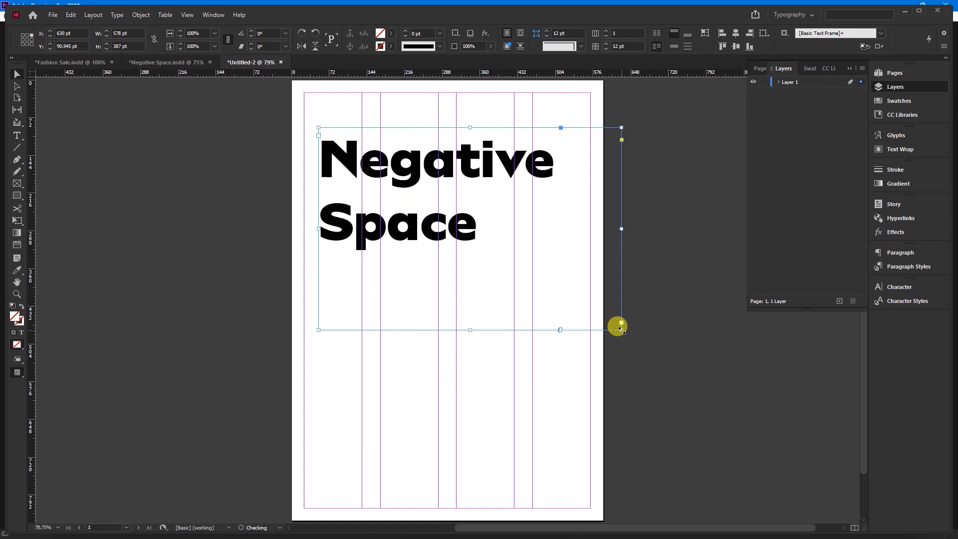
{"action": "double_click", "coordinate": [354, 188]}
{"action": "left_click", "coordinate": [329, 199]}
{"action": "left_click_drag", "start_coordinate": [339, 212], "coordinate": [517, 239]}
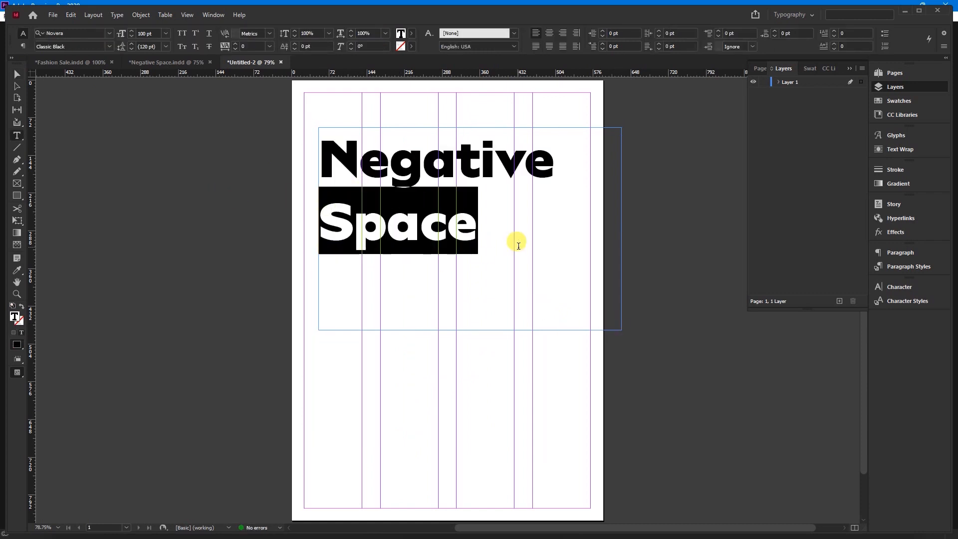
{"action": "key", "text": "BackSpace"}
{"action": "key", "text": "BackSpace"}
{"action": "key", "text": "BackSpace"}
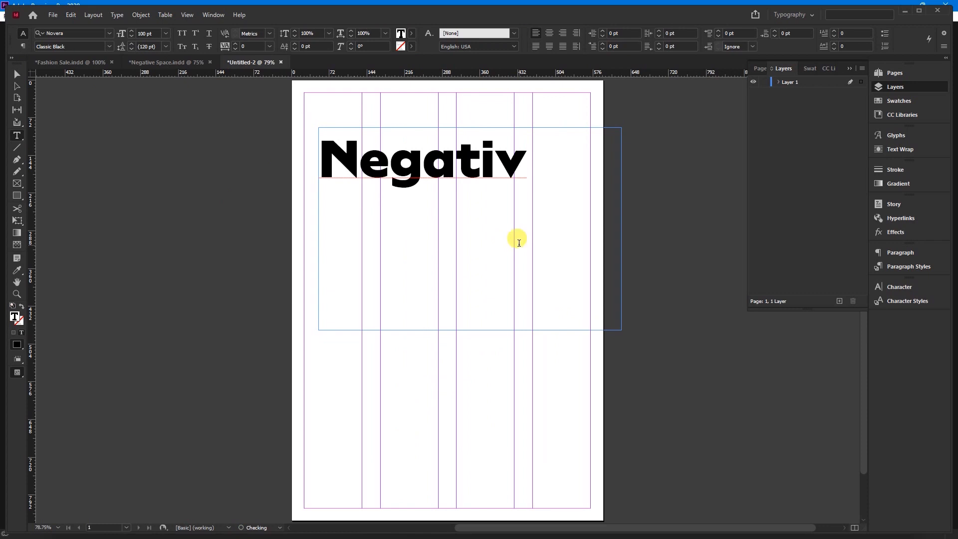
{"action": "type", "text": "e"}
Shorten the "Negative" text frame to about 580 × 296 pt and open its text for editing
{"action": "left_click", "coordinate": [16, 74]}
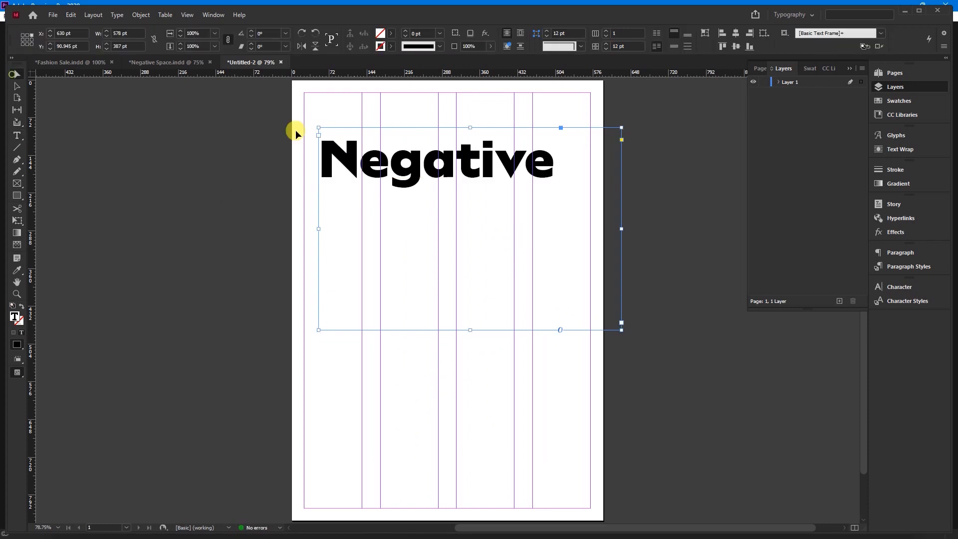
{"action": "left_click_drag", "start_coordinate": [621, 331], "coordinate": [616, 280]}
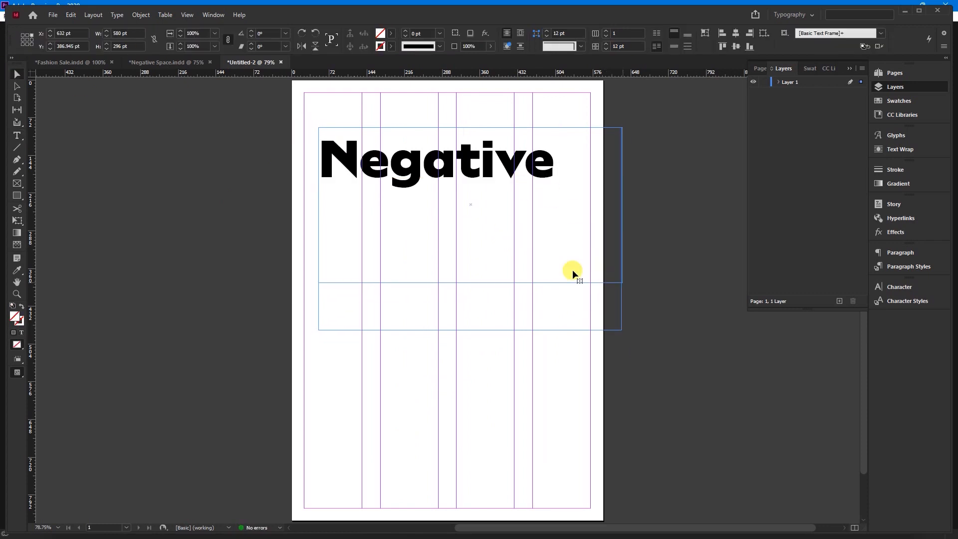
{"action": "double_click", "coordinate": [397, 157]}
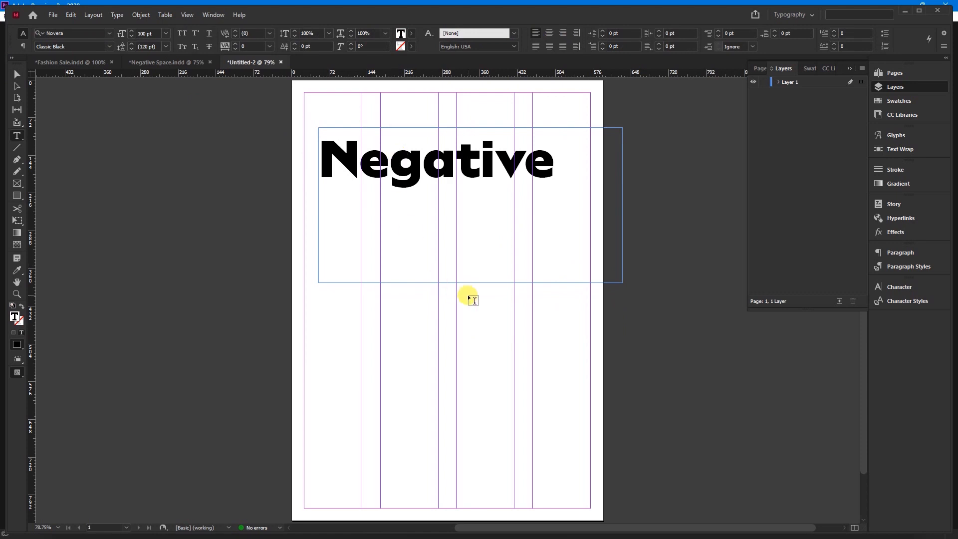
Shorten the "Negative" text frame to about 580 × 123 pt so it fits closely around the word
{"action": "left_click", "coordinate": [15, 74]}
{"action": "left_click", "coordinate": [463, 280]}
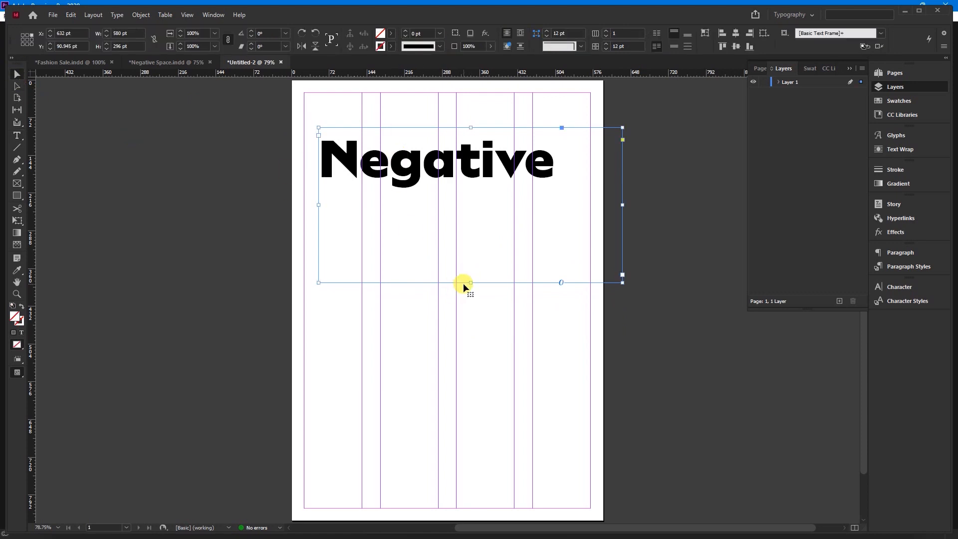
{"action": "left_click_drag", "start_coordinate": [465, 280], "coordinate": [457, 192]}
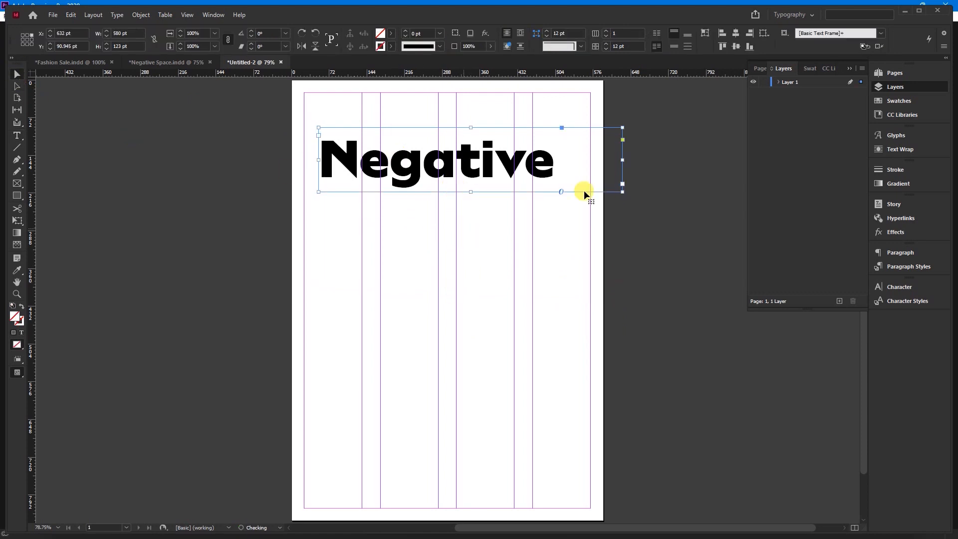
Try several positions for the "Negative" text frame on the page and undo the last move
{"action": "left_click_drag", "start_coordinate": [624, 192], "coordinate": [492, 96]}
{"action": "key", "text": "Escape"}
{"action": "left_click_drag", "start_coordinate": [481, 150], "coordinate": [440, 261]}
{"action": "left_click_drag", "start_coordinate": [596, 295], "coordinate": [471, 128]}
{"action": "left_click_drag", "start_coordinate": [481, 134], "coordinate": [521, 224]}
{"action": "key", "text": "ctrl+z"}
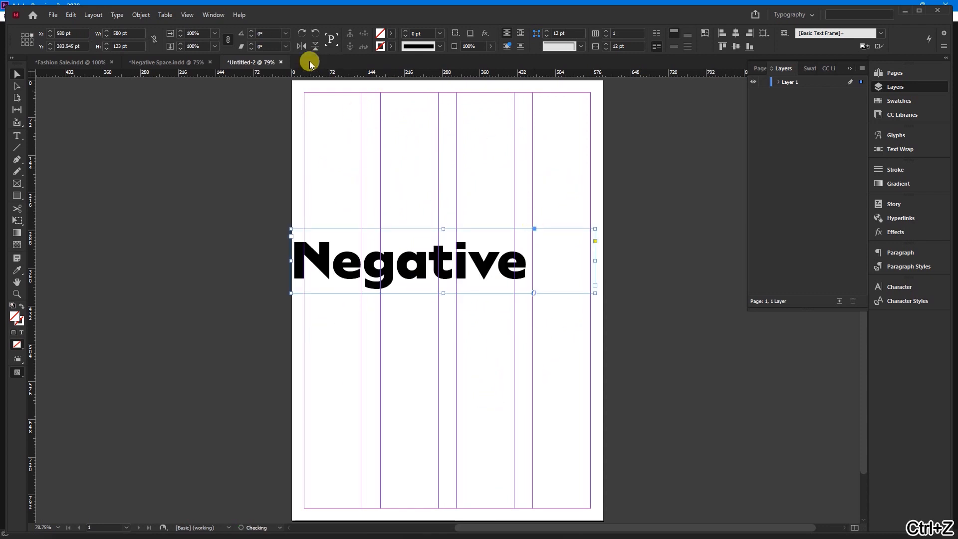
Rotate the "Negative" text frame 90° and place it vertically over the first column at X 24 pt, about Y 138 pt
{"action": "left_click", "coordinate": [264, 35]}
{"action": "left_click_drag", "start_coordinate": [268, 33], "coordinate": [253, 35]}
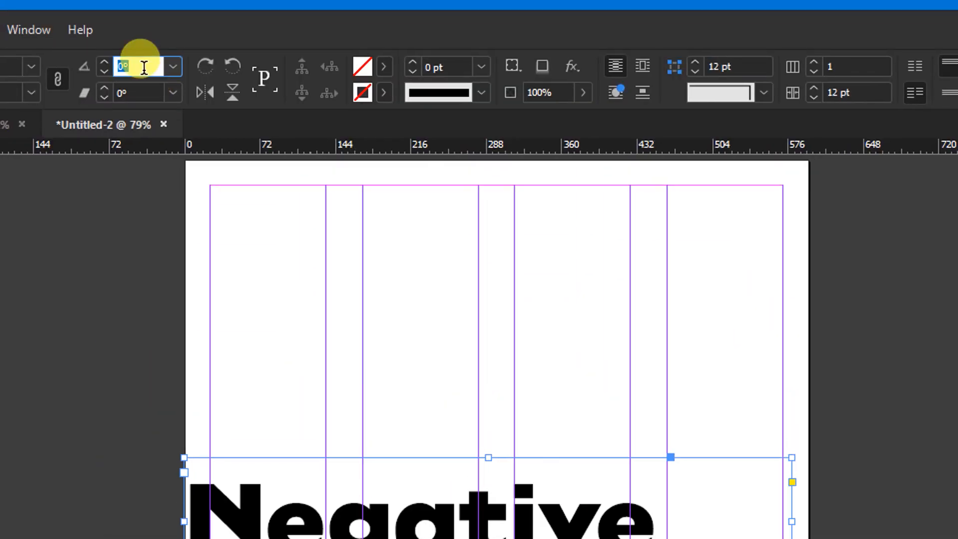
{"action": "type", "text": "9"}
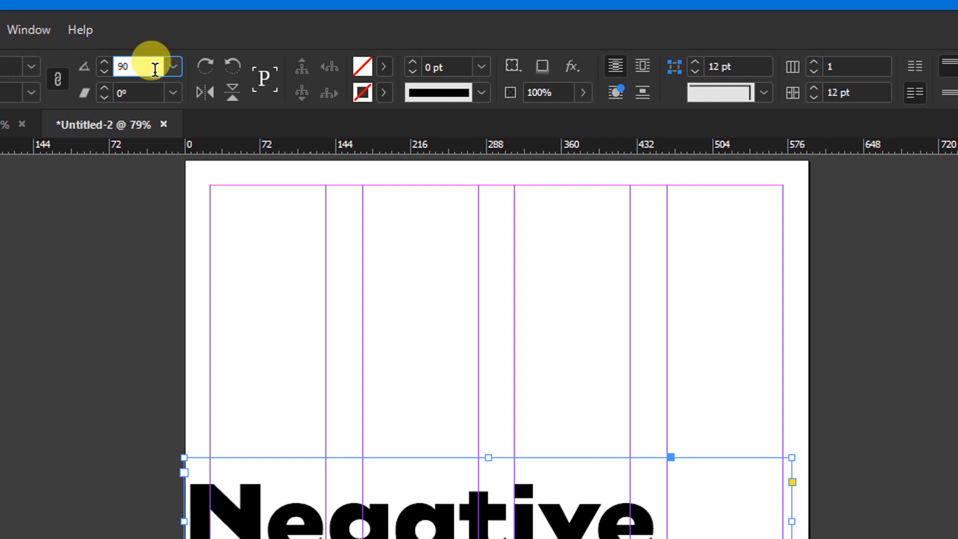
{"action": "key", "text": "Return"}
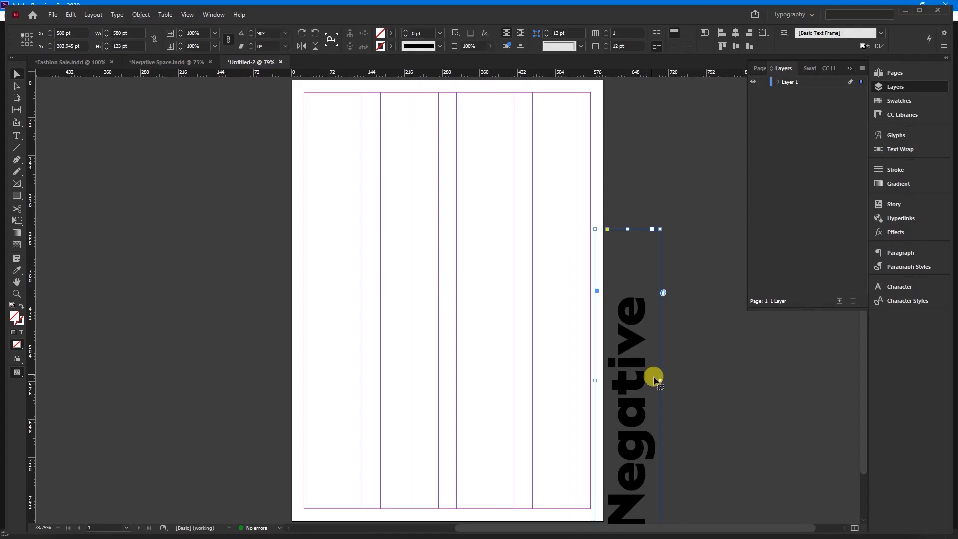
{"action": "left_click_drag", "start_coordinate": [712, 443], "coordinate": [131, 163]}
{"action": "left_click_drag", "start_coordinate": [353, 235], "coordinate": [349, 311]}
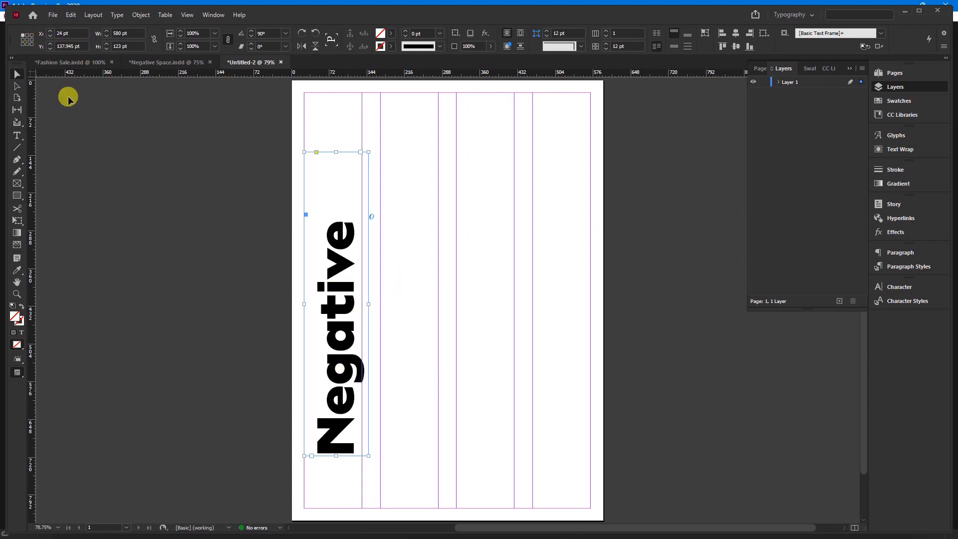
Set the font size of the vertical "Negative" text to 120 pt
{"action": "left_click", "coordinate": [16, 135]}
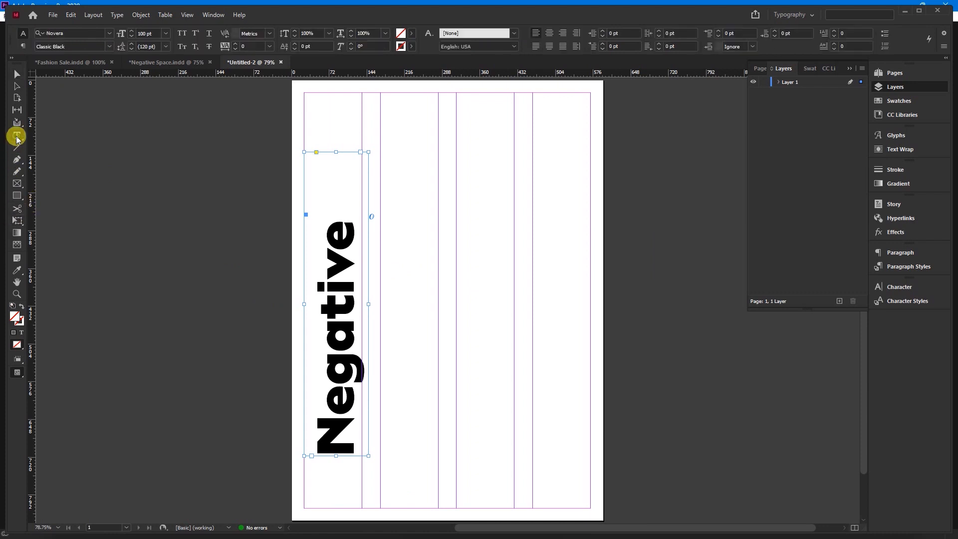
{"action": "double_click", "coordinate": [155, 34]}
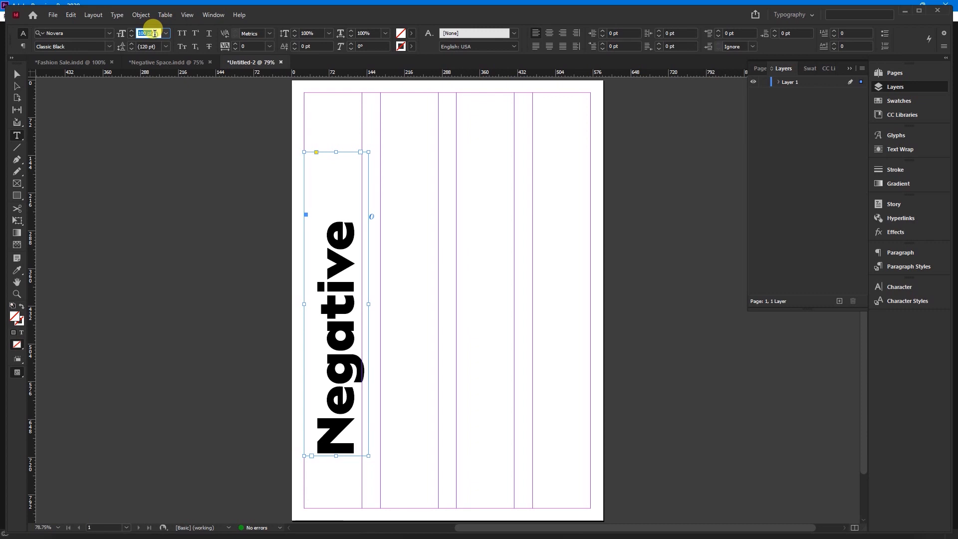
{"action": "type", "text": "120"}
{"action": "key", "text": "Return"}
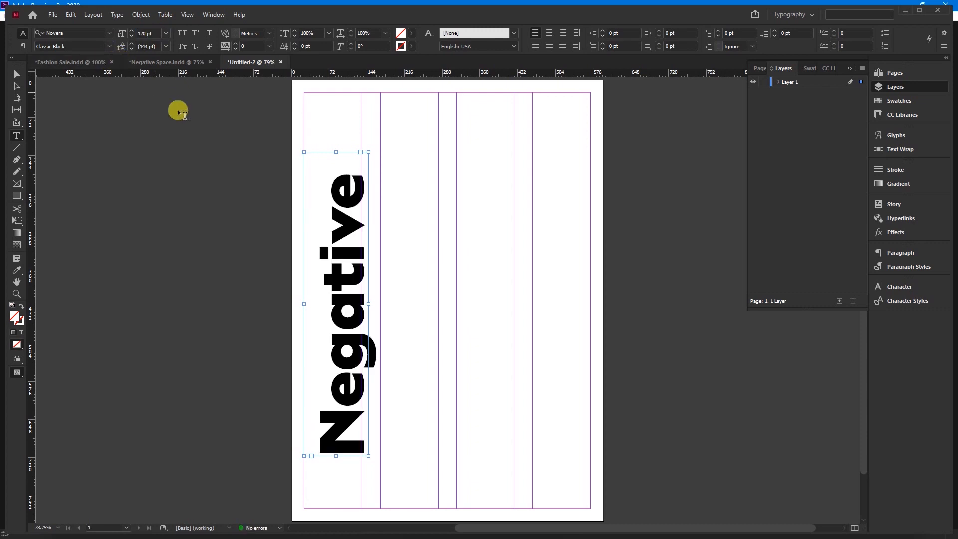
Nudge the "Negative" frame left to X 21 pt so the letters' baseline meets the first column's right guide
{"action": "scroll", "coordinate": [337, 406], "scroll_direction": "up", "scroll_amount": 2}
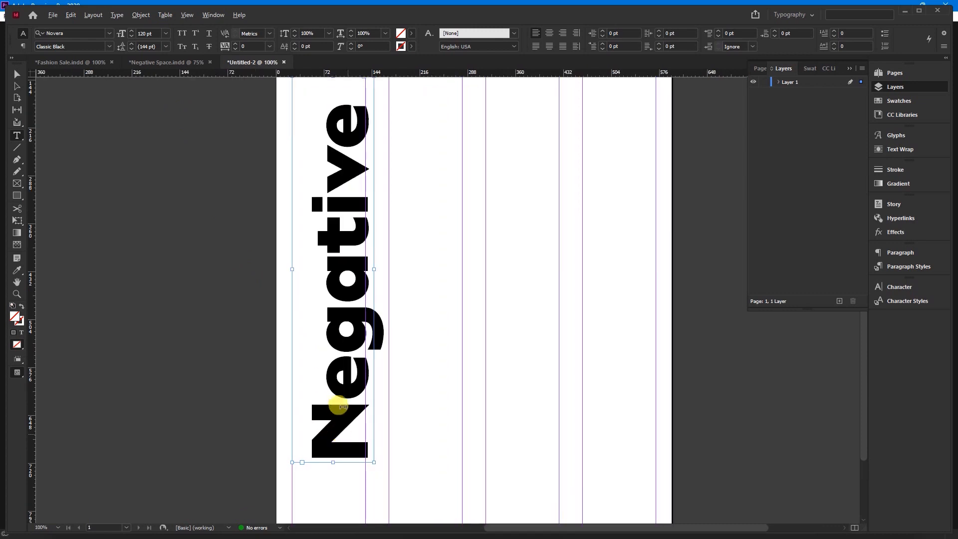
{"action": "scroll", "coordinate": [321, 344], "scroll_direction": "down", "scroll_amount": 2}
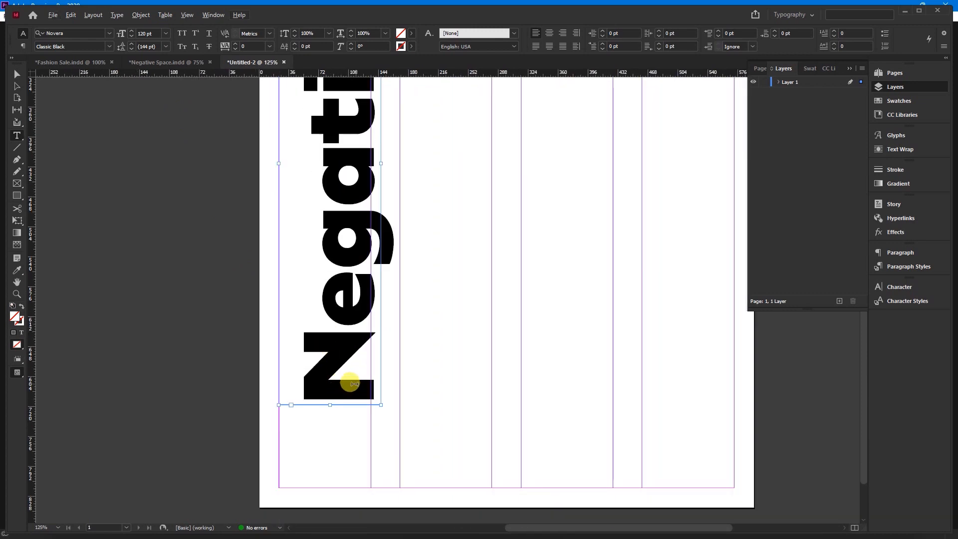
{"action": "left_click", "coordinate": [16, 74]}
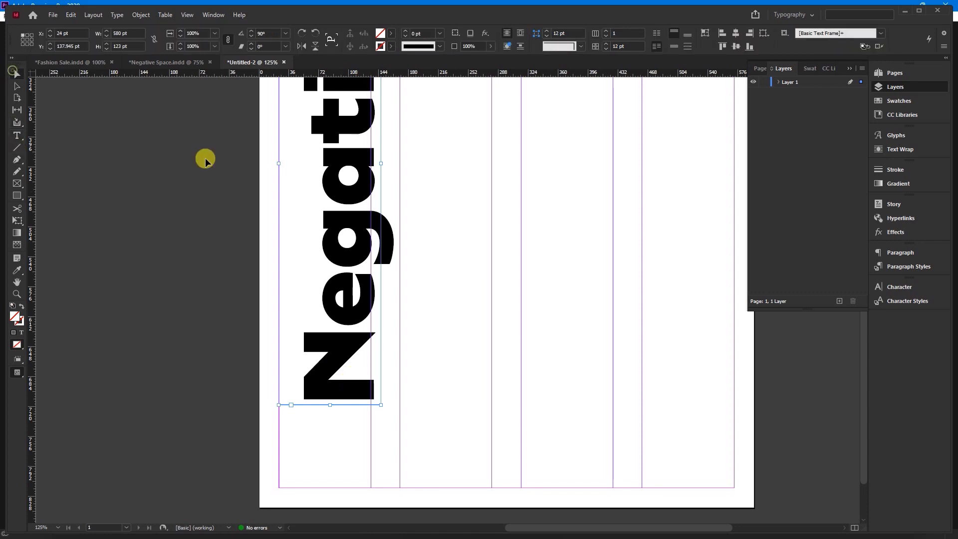
{"action": "key", "text": "Left"}
{"action": "key", "text": "Left"}
{"action": "key", "text": "Left"}
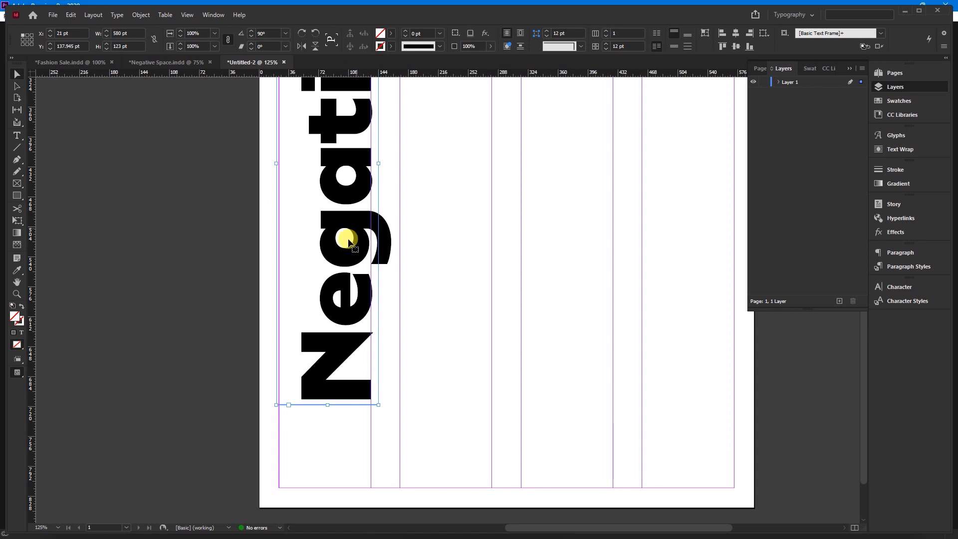
Duplicate the vertical "Negative" frame into the second column and replace the copy's text with "Space"
{"action": "scroll", "coordinate": [235, 337], "scroll_direction": "down", "scroll_amount": 2}
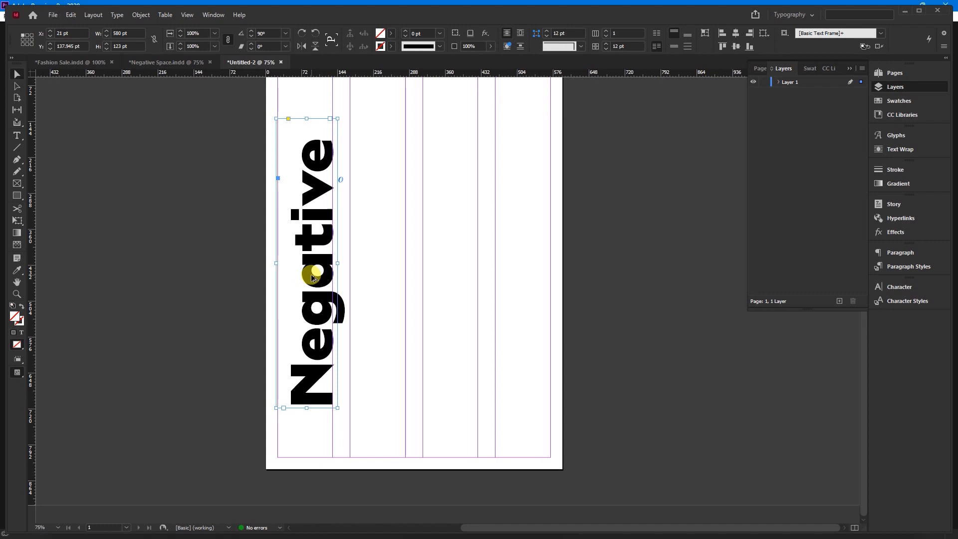
{"action": "left_click_drag", "start_coordinate": [313, 278], "coordinate": [387, 266]}
{"action": "double_click", "coordinate": [391, 319]}
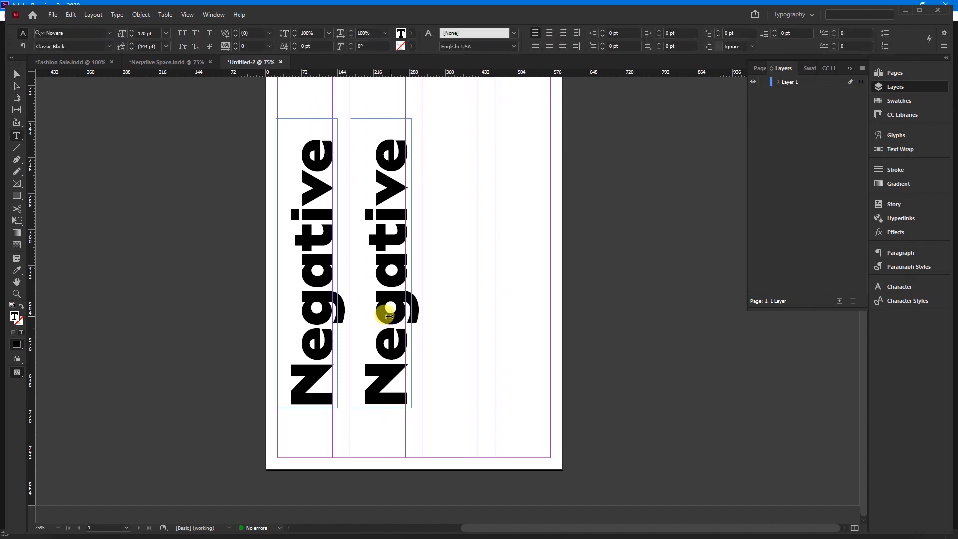
{"action": "key", "text": "ctrl+a"}
{"action": "type", "text": "Space"}
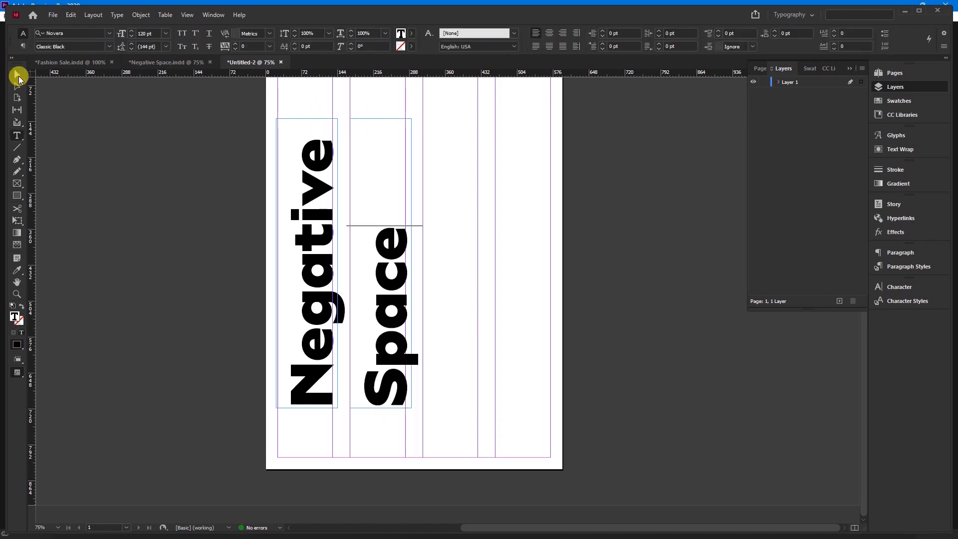
Shorten the "Space" frame to about 374 × 123 pt and nudge it 2 pt to the left
{"action": "left_click", "coordinate": [17, 74]}
{"action": "left_click_drag", "start_coordinate": [380, 118], "coordinate": [381, 221]}
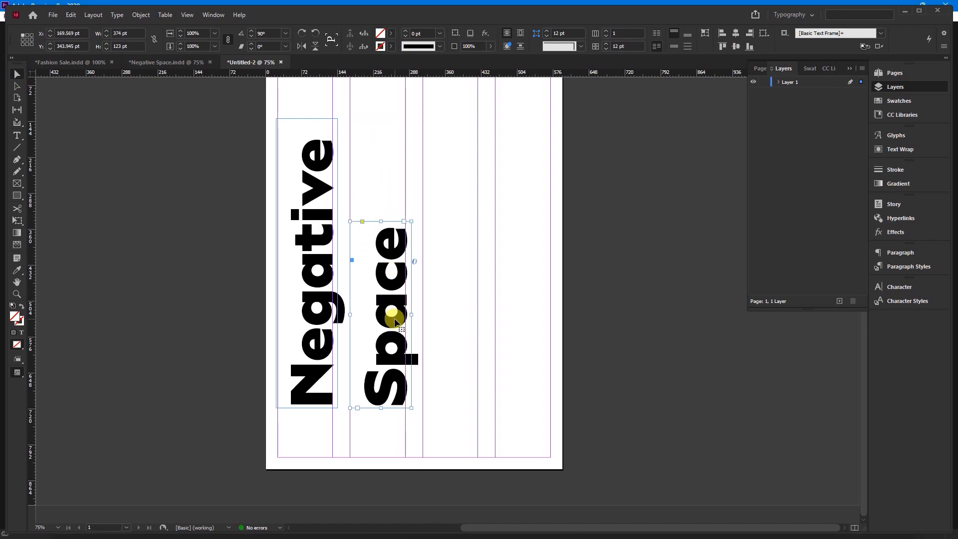
{"action": "key", "text": "Left"}
{"action": "key", "text": "Left"}
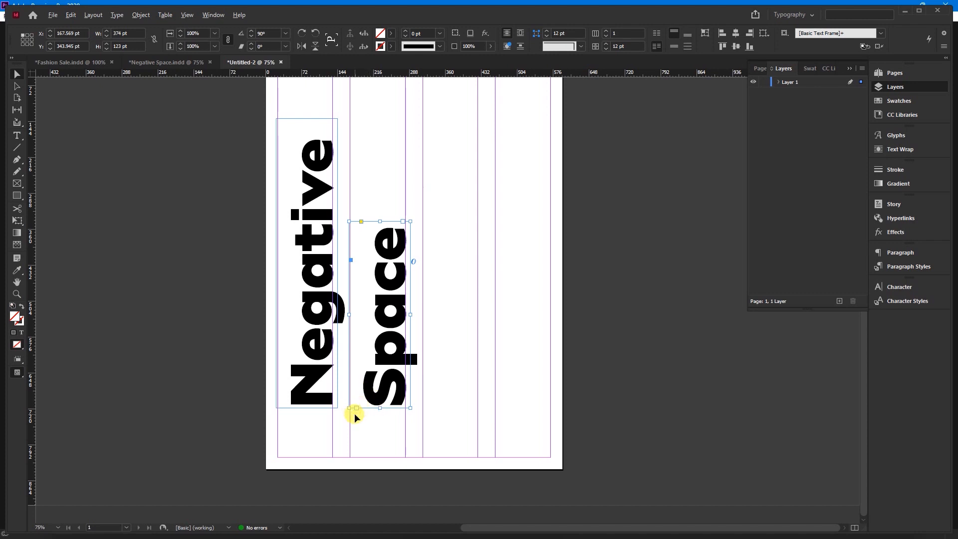
Move the "Space" frame left to X 141 pt so the S starts at the second column's left guide, and deselect it
{"action": "scroll", "coordinate": [354, 412], "scroll_direction": "up", "scroll_amount": 3}
{"action": "left_click_drag", "start_coordinate": [381, 349], "coordinate": [353, 351]}
{"action": "key", "text": "Left"}
{"action": "key", "text": "Left"}
{"action": "key", "text": "Left"}
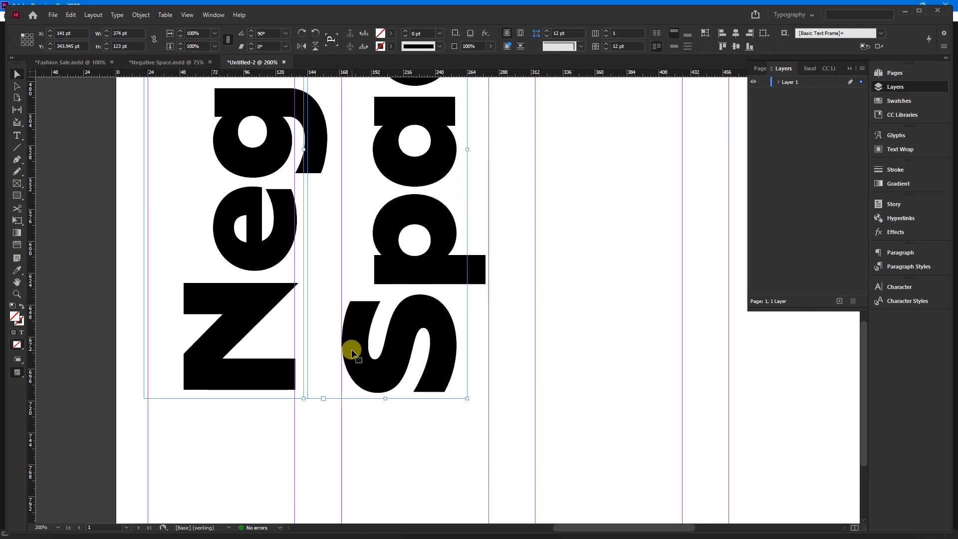
{"action": "key", "text": "ctrl+minus"}
{"action": "key", "text": "ctrl+minus"}
{"action": "key", "text": "ctrl+minus"}
{"action": "key", "text": "ctrl+minus"}
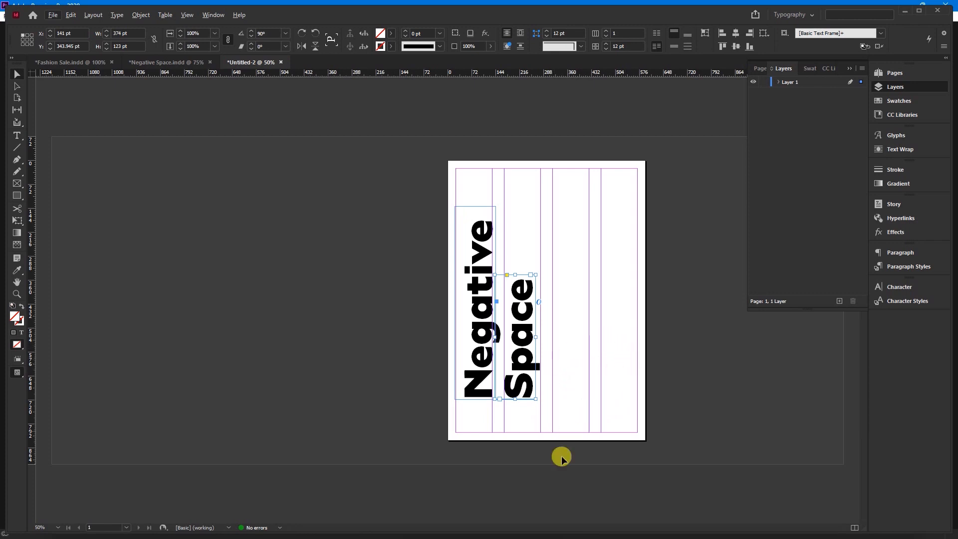
{"action": "left_click", "coordinate": [569, 348]}
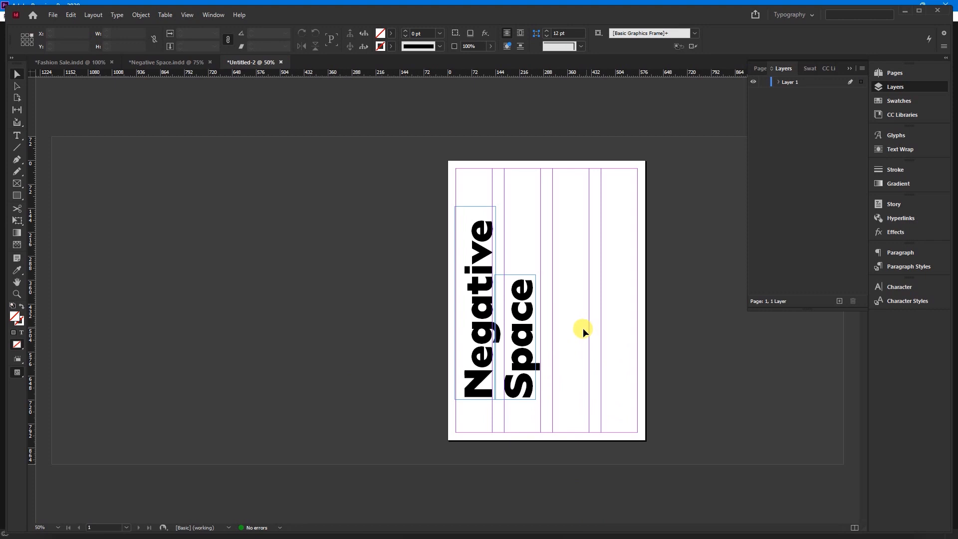
Draw a text frame about 372 × 179 pt above "Space" and fill it with placeholder text
{"action": "key", "text": "ctrl+1"}
{"action": "key", "text": "ctrl+minus"}
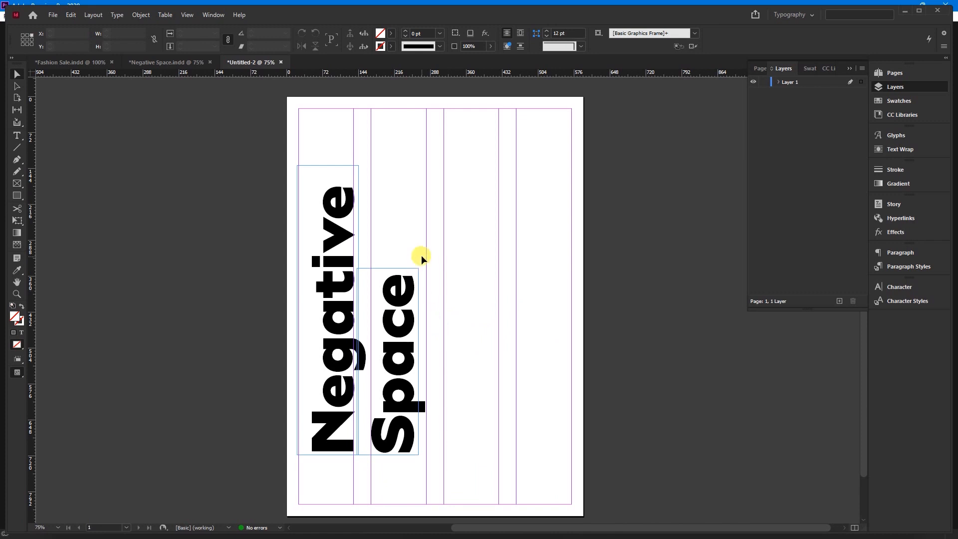
{"action": "left_click", "coordinate": [17, 135]}
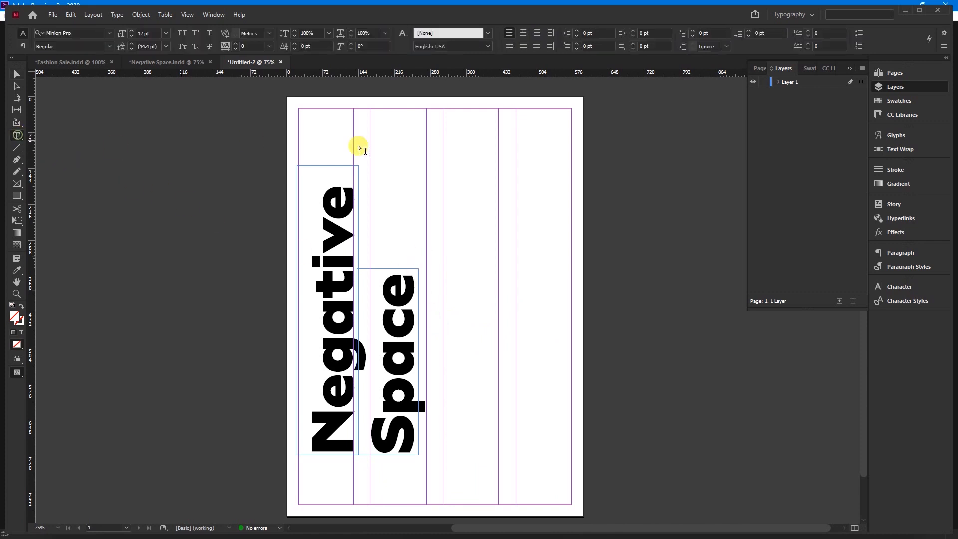
{"action": "left_click_drag", "start_coordinate": [377, 160], "coordinate": [562, 249]}
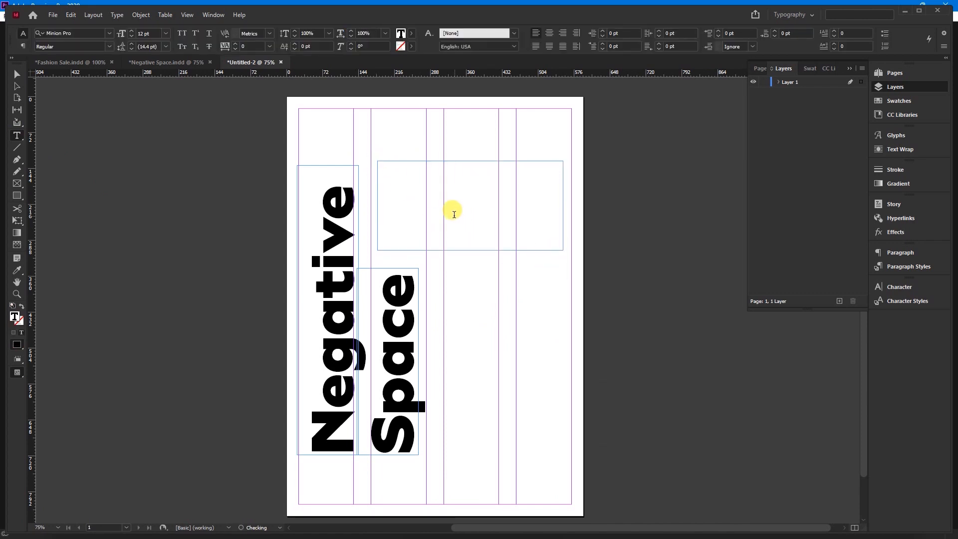
{"action": "right_click", "coordinate": [453, 216]}
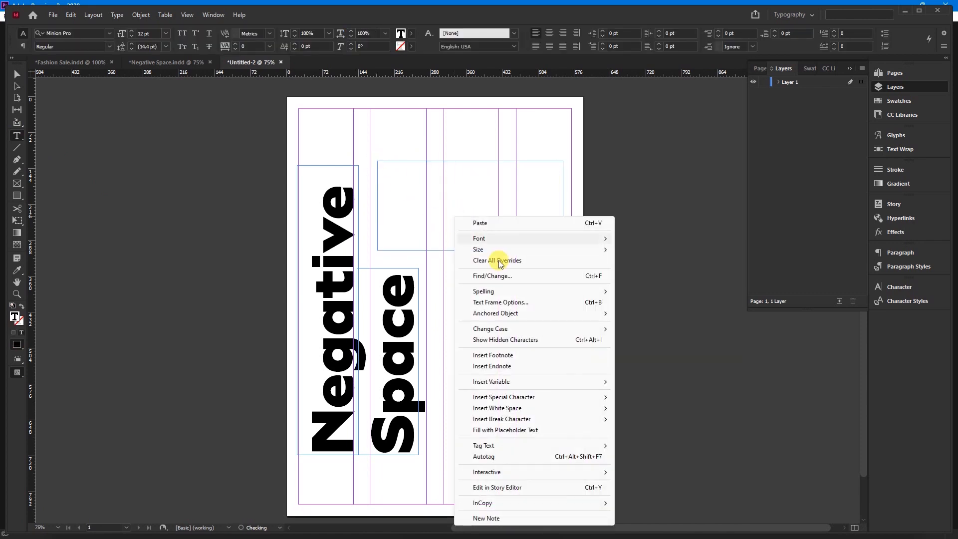
{"action": "left_click", "coordinate": [523, 429]}
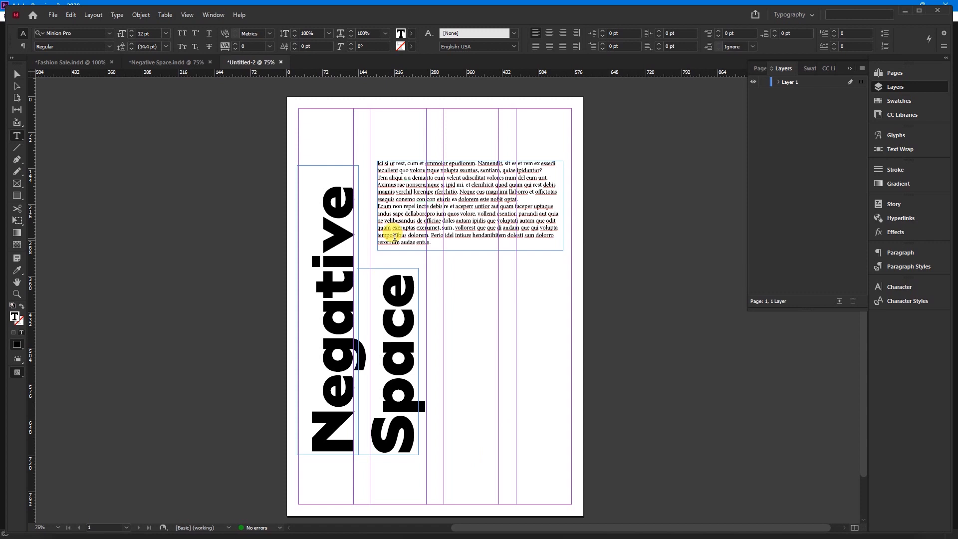
Set all of the placeholder text to a font size of 14 pt
{"action": "key", "text": "ctrl+a"}
{"action": "left_click", "coordinate": [153, 32]}
{"action": "type", "text": "1"}
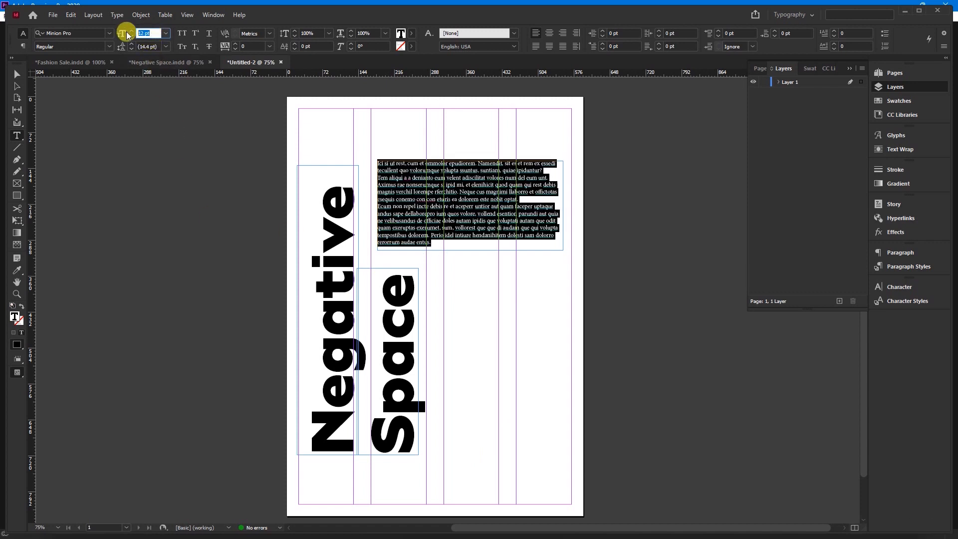
{"action": "key", "text": "Return"}
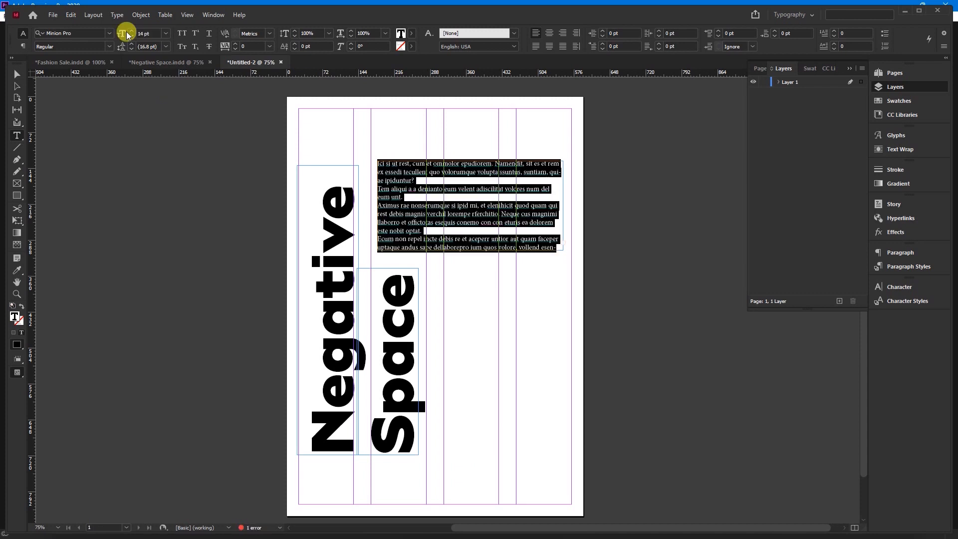
Resize the placeholder text frame to about 291 pt wide, from the second column's left guide to the fourth column
{"action": "left_click", "coordinate": [18, 74]}
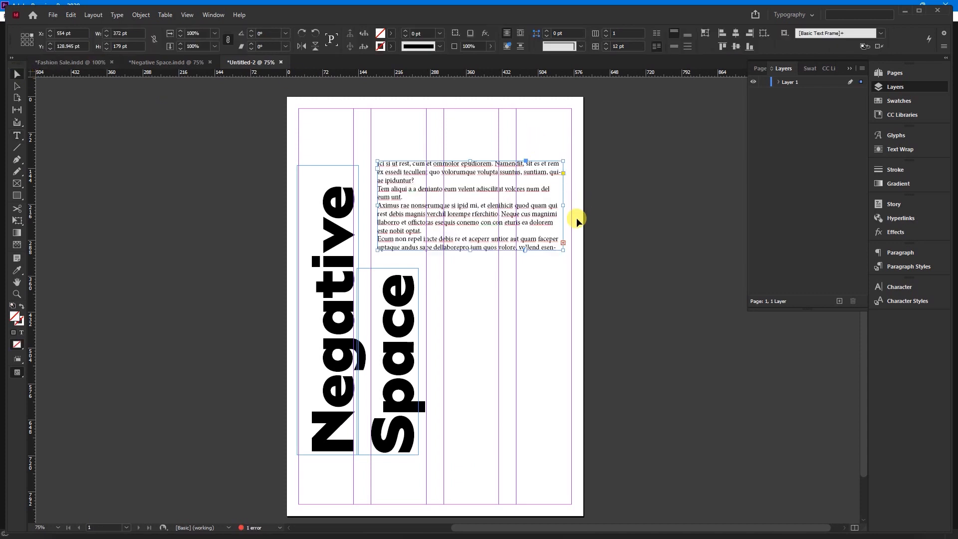
{"action": "left_click_drag", "start_coordinate": [563, 206], "coordinate": [516, 206]}
{"action": "left_click_drag", "start_coordinate": [377, 205], "coordinate": [371, 206]}
Rearrange the layout with "Space" over the fourth column, "Negative" higher along the left page edge, and the placeholder text between them
{"action": "left_click_drag", "start_coordinate": [441, 188], "coordinate": [452, 199]}
{"action": "left_click_drag", "start_coordinate": [407, 337], "coordinate": [551, 219]}
{"action": "left_click_drag", "start_coordinate": [461, 230], "coordinate": [454, 253]}
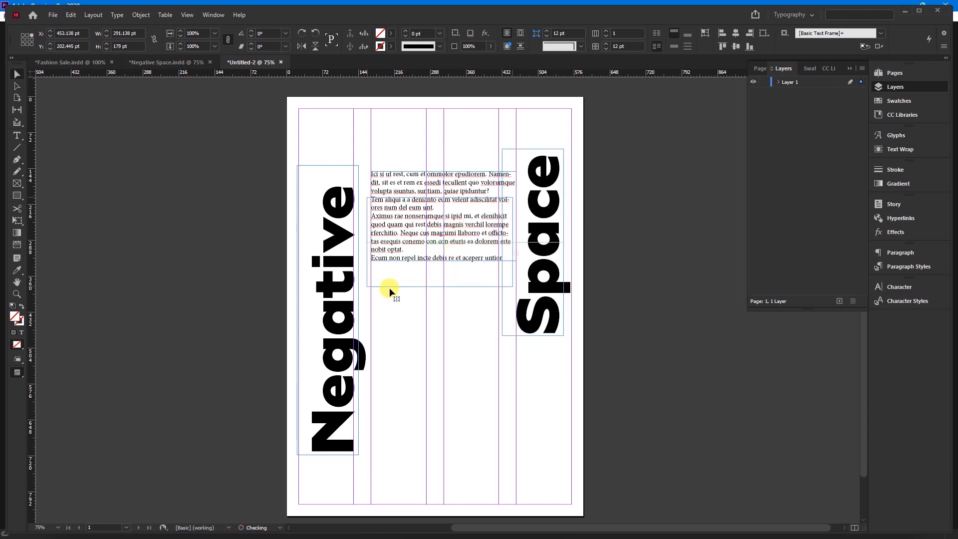
{"action": "left_click_drag", "start_coordinate": [326, 299], "coordinate": [315, 268]}
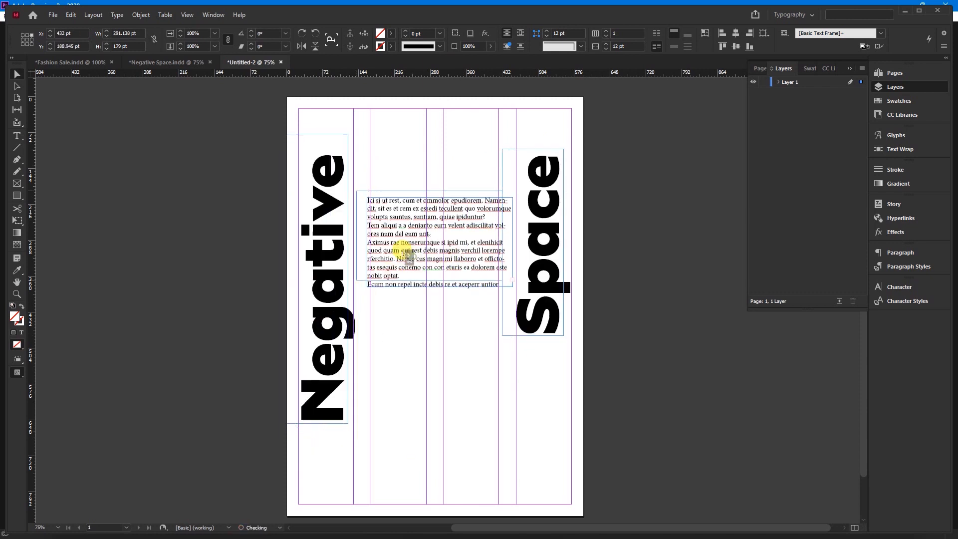
Duplicate the placeholder text frame directly below the original and shrink the copy to about 189 × 123 pt
{"action": "left_click_drag", "start_coordinate": [415, 243], "coordinate": [424, 349]}
{"action": "key", "text": "t"}
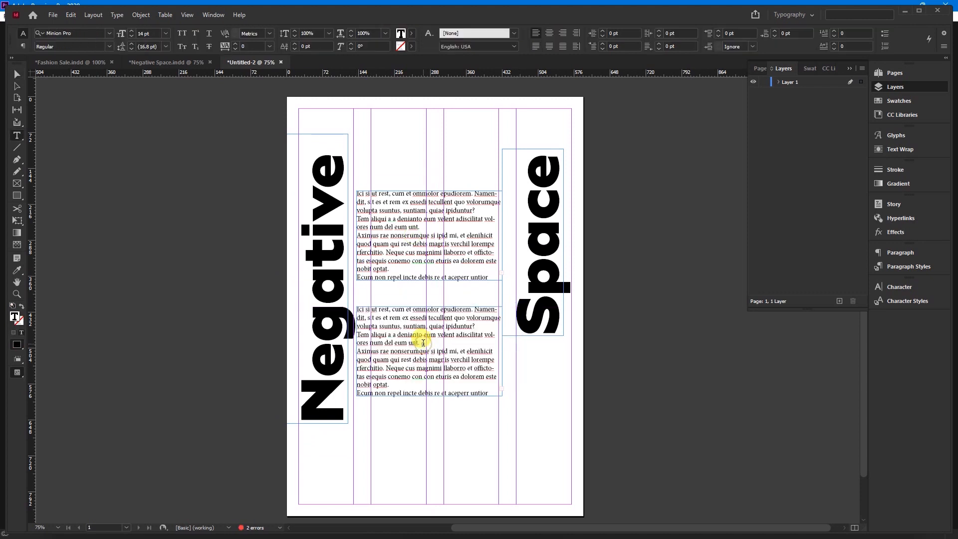
{"action": "left_click", "coordinate": [16, 74]}
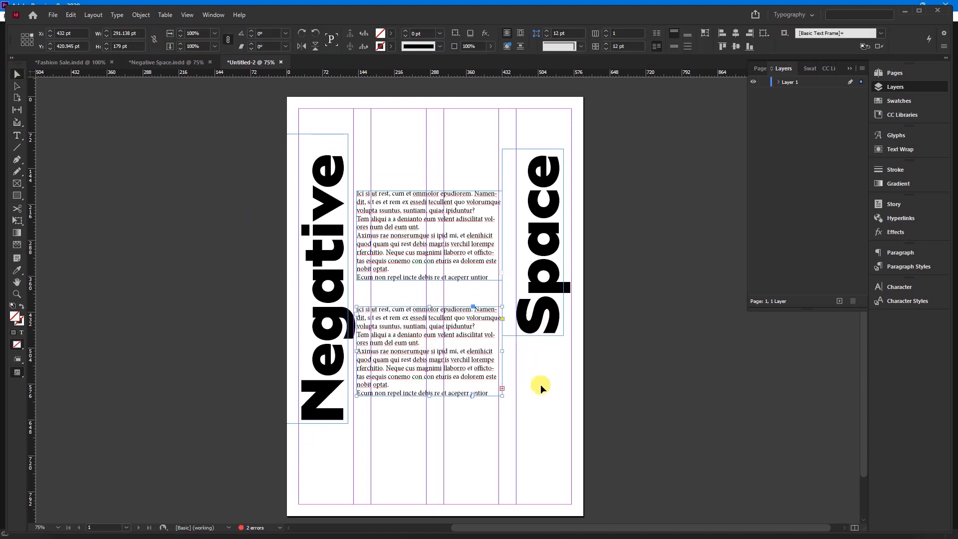
{"action": "left_click_drag", "start_coordinate": [502, 394], "coordinate": [451, 367]}
{"action": "left_click_drag", "start_coordinate": [426, 319], "coordinate": [452, 299]}
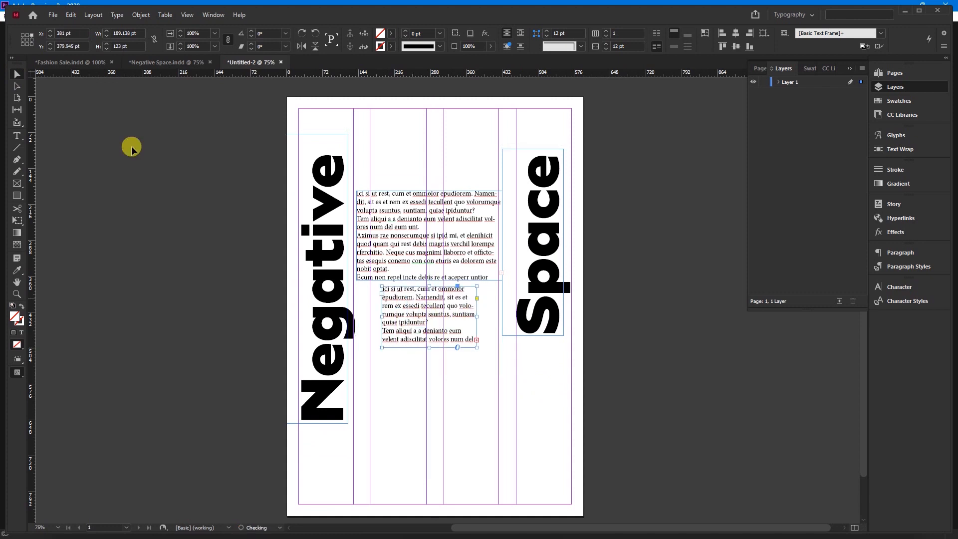
Switch to the Negative Space document, show its guides and move the larger text block up beside the top of the headings
{"action": "left_click", "coordinate": [147, 68]}
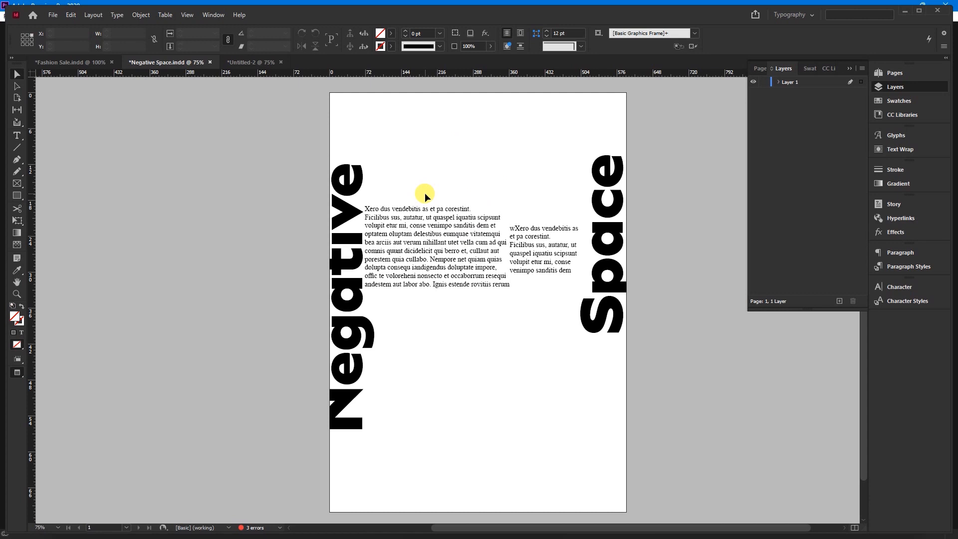
{"action": "key", "text": "w"}
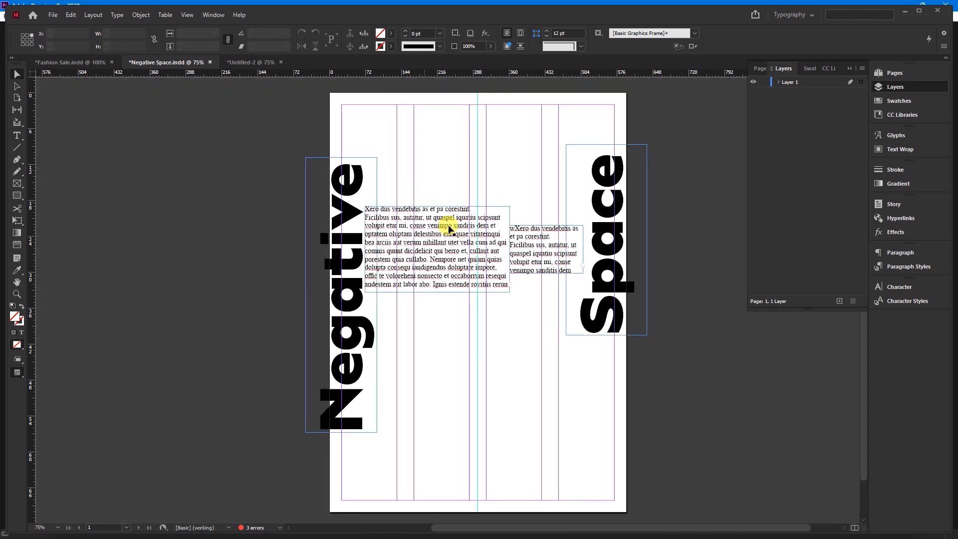
{"action": "left_click_drag", "start_coordinate": [447, 255], "coordinate": [498, 179]}
Move "Negative" into the first column and fine-tune it so the N's right edge meets the column's right guide
{"action": "left_click_drag", "start_coordinate": [335, 324], "coordinate": [391, 328]}
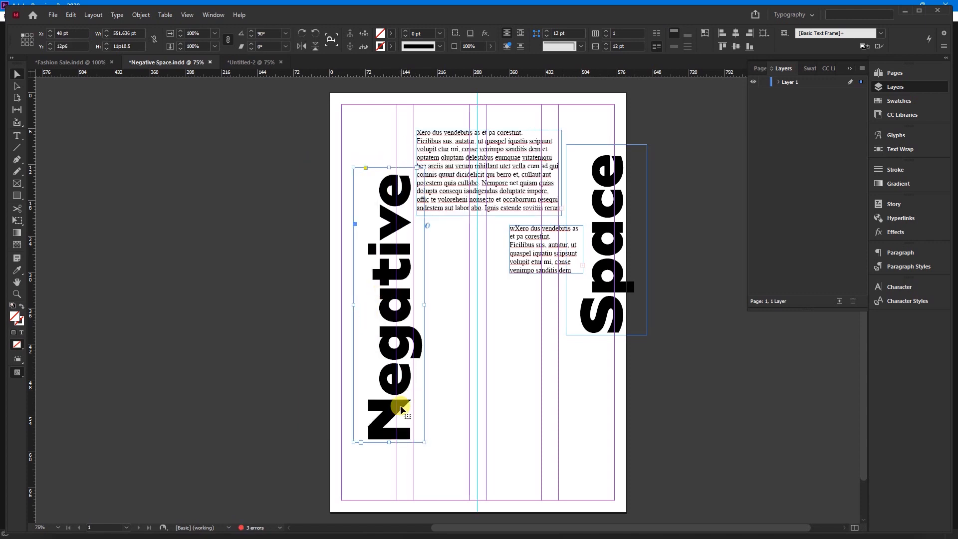
{"action": "mouse_move", "coordinate": [381, 421]}
{"action": "left_mouse_down"}
{"action": "mouse_move", "coordinate": [376, 411]}
{"action": "mouse_move", "coordinate": [370, 418]}
{"action": "left_mouse_up"}
{"action": "key", "text": "Left"}
{"action": "key", "text": "Left"}
{"action": "key", "text": "Left"}
{"action": "key", "text": "Left"}
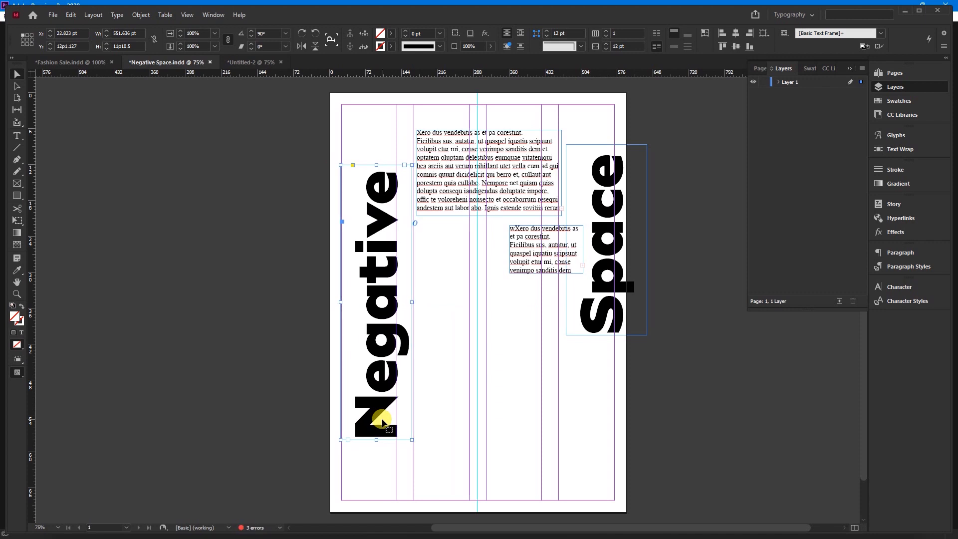
{"action": "scroll", "coordinate": [383, 423], "scroll_direction": "up", "scroll_amount": 5}
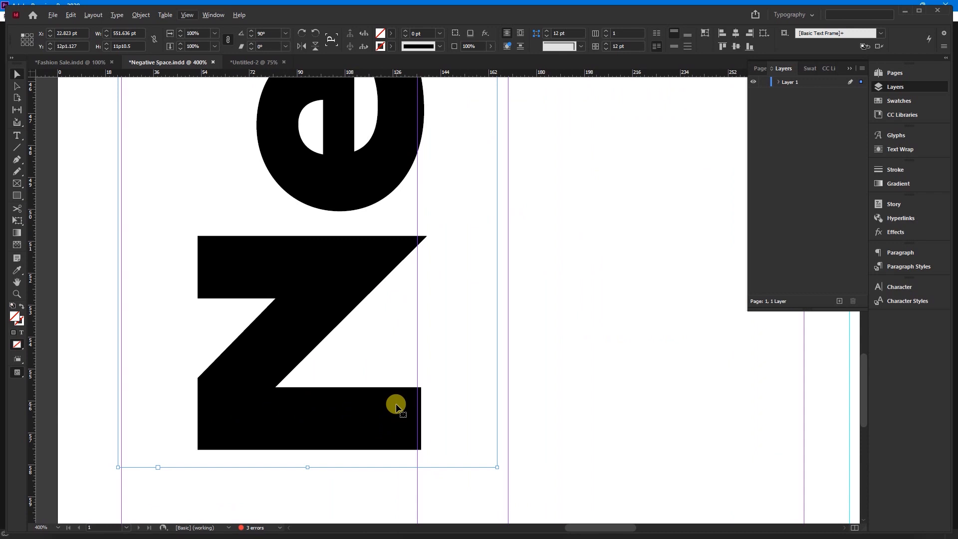
{"action": "key", "text": "Left"}
{"action": "key", "text": "Left"}
{"action": "key", "text": "Right"}
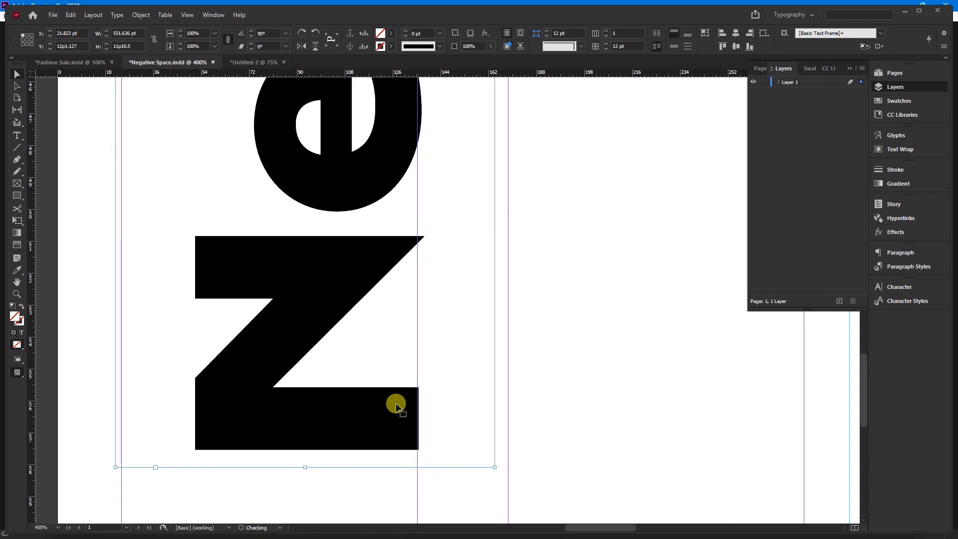
Place "Space" beside "Negative" in the second column, with its S on that column's left guide
{"action": "scroll", "coordinate": [361, 406], "scroll_direction": "down", "scroll_amount": 4}
{"action": "left_click_drag", "start_coordinate": [643, 267], "coordinate": [452, 398]}
{"action": "key", "text": "Left"}
{"action": "key", "text": "Left"}
{"action": "key", "text": "Left"}
{"action": "key", "text": "shift+Left"}
{"action": "key", "text": "shift+Left"}
{"action": "key", "text": "shift+Left"}
{"action": "key", "text": "Left"}
{"action": "key", "text": "Left"}
{"action": "key", "text": "Left"}
{"action": "key", "text": "Left"}
{"action": "key", "text": "Left"}
{"action": "key", "text": "Left"}
{"action": "key", "text": "Left"}
{"action": "key", "text": "Left"}
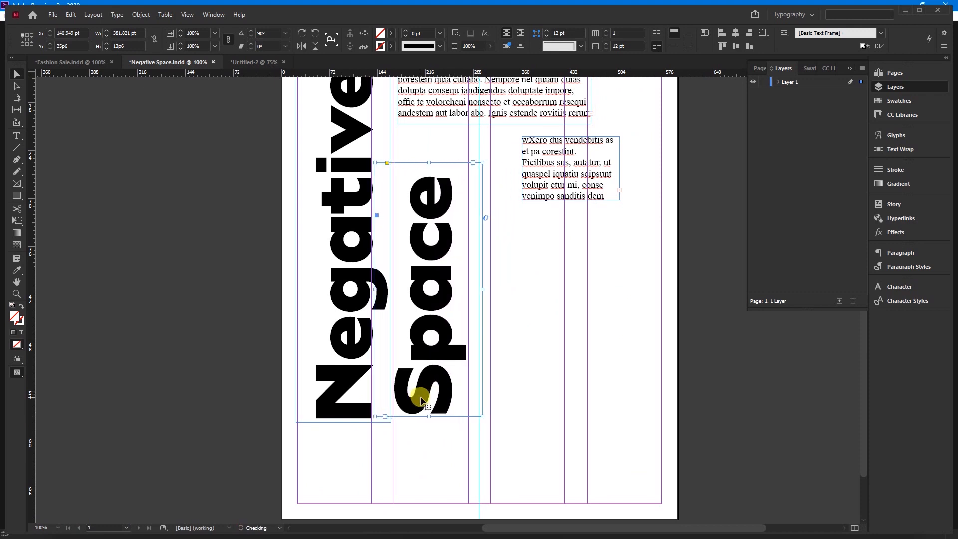
{"action": "scroll", "coordinate": [420, 400], "scroll_direction": "up", "scroll_amount": 5}
{"action": "scroll", "coordinate": [399, 403], "scroll_direction": "down", "scroll_amount": 5}
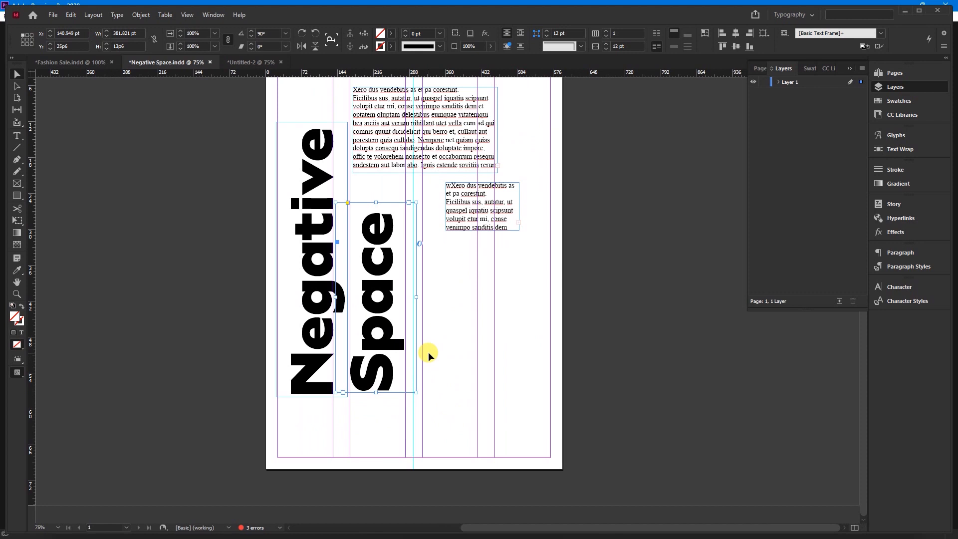
Rearrange the larger and smaller text blocks in the upper part of the page, above and beside "Space"
{"action": "scroll", "coordinate": [428, 351], "scroll_direction": "up", "scroll_amount": 2}
{"action": "left_click_drag", "start_coordinate": [430, 167], "coordinate": [479, 156]}
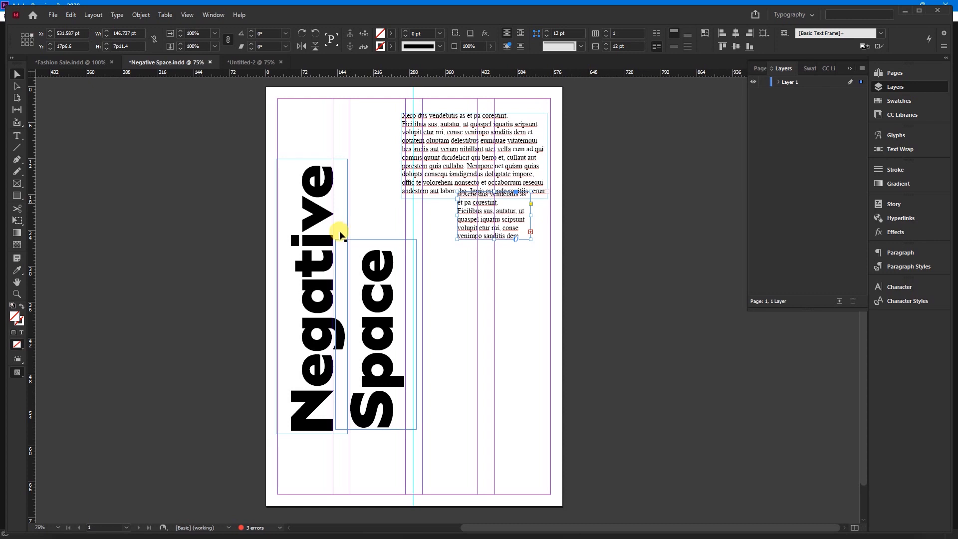
{"action": "left_click_drag", "start_coordinate": [429, 171], "coordinate": [389, 181]}
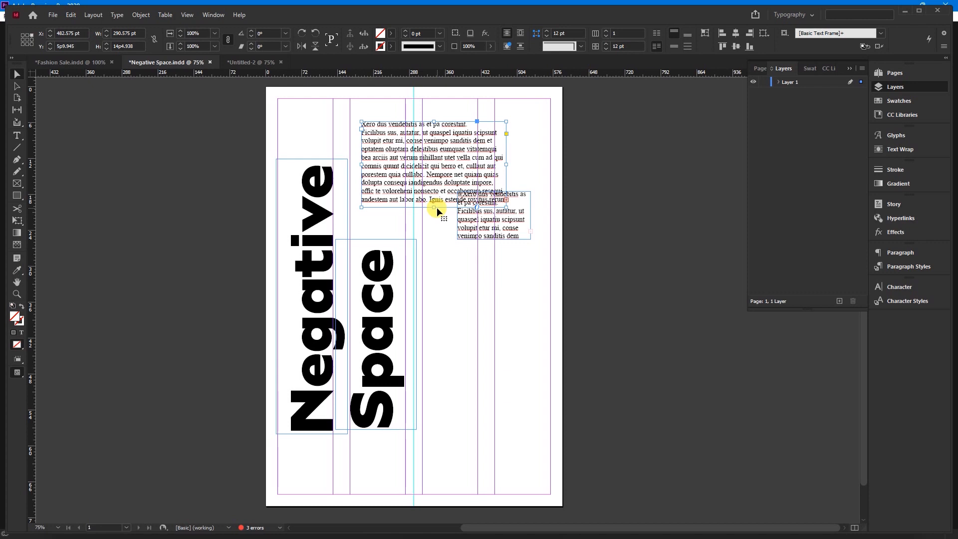
Move the "Space" heading toward the fourth column and replace the word "Negative" with "Space"
{"action": "left_click_drag", "start_coordinate": [365, 299], "coordinate": [484, 295]}
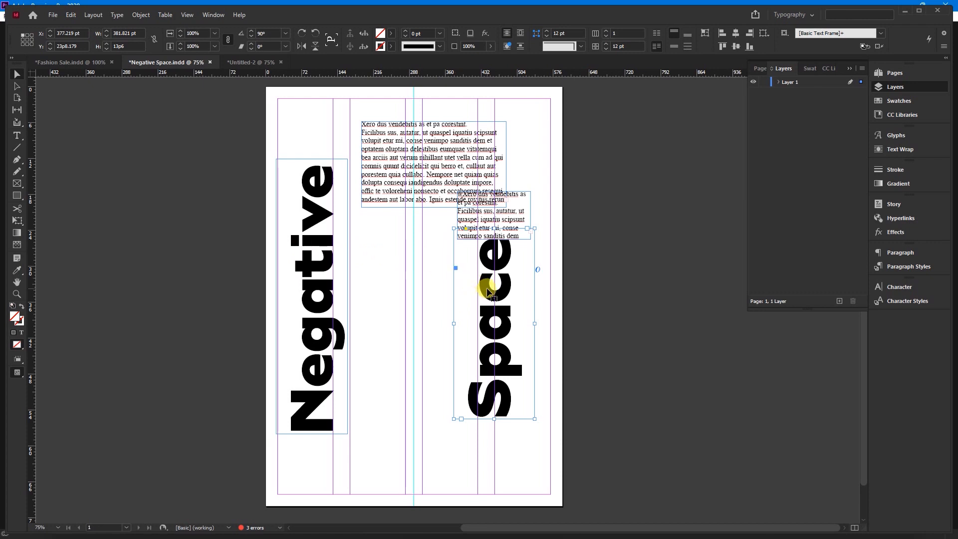
{"action": "triple_click", "coordinate": [307, 321]}
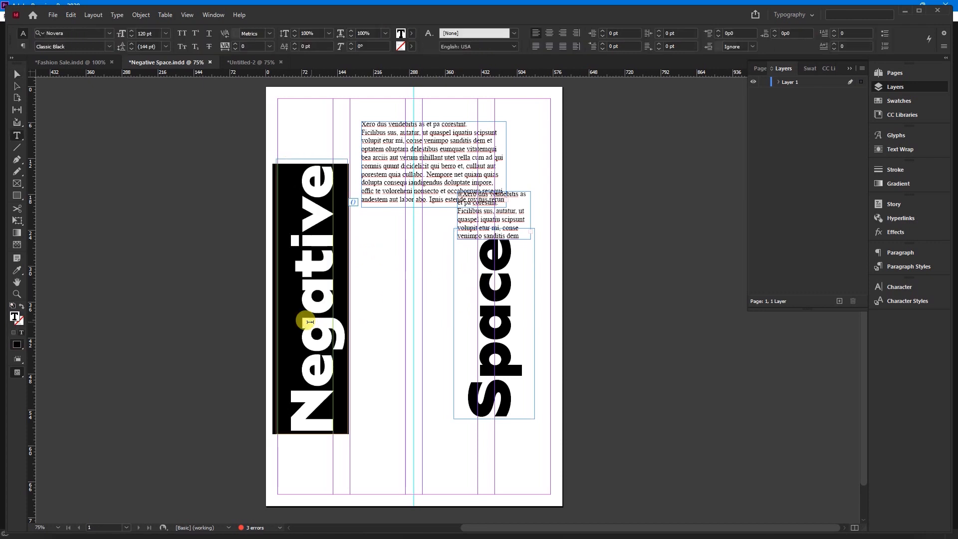
{"action": "type", "text": "Space"}
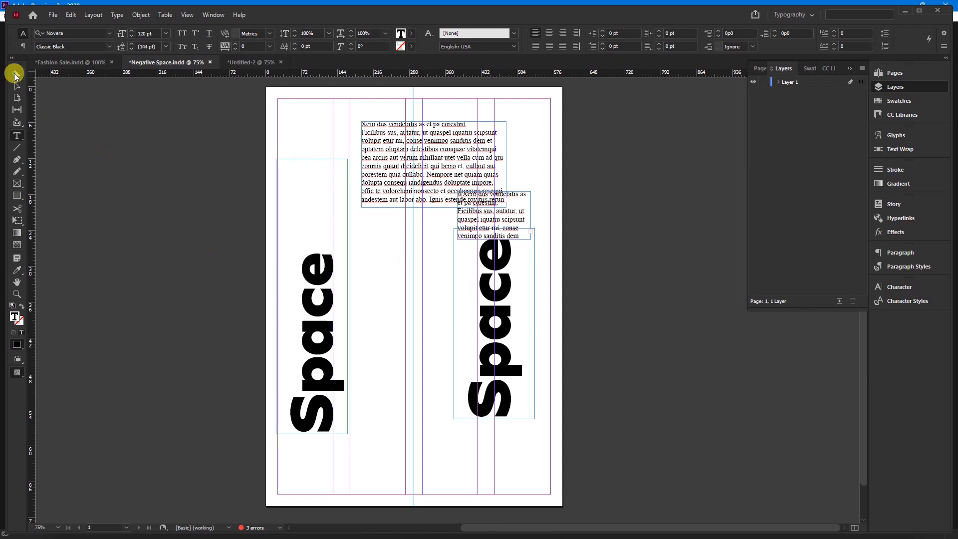
Shift the original "Space" heading into the fourth column, with its S on that column's left guide
{"action": "left_click", "coordinate": [14, 75]}
{"action": "left_click_drag", "start_coordinate": [470, 321], "coordinate": [521, 369]}
{"action": "key", "text": "Right"}
{"action": "key", "text": "Right"}
{"action": "key", "text": "Right"}
{"action": "key", "text": "Right"}
{"action": "key", "text": "Right"}
{"action": "key", "text": "Right"}
{"action": "key", "text": "Right"}
{"action": "key", "text": "Right"}
{"action": "key", "text": "Right"}
{"action": "key", "text": "Right"}
{"action": "key", "text": "Right"}
{"action": "key", "text": "Right"}
{"action": "key", "text": "Right"}
{"action": "key", "text": "Right"}
{"action": "key", "text": "Right"}
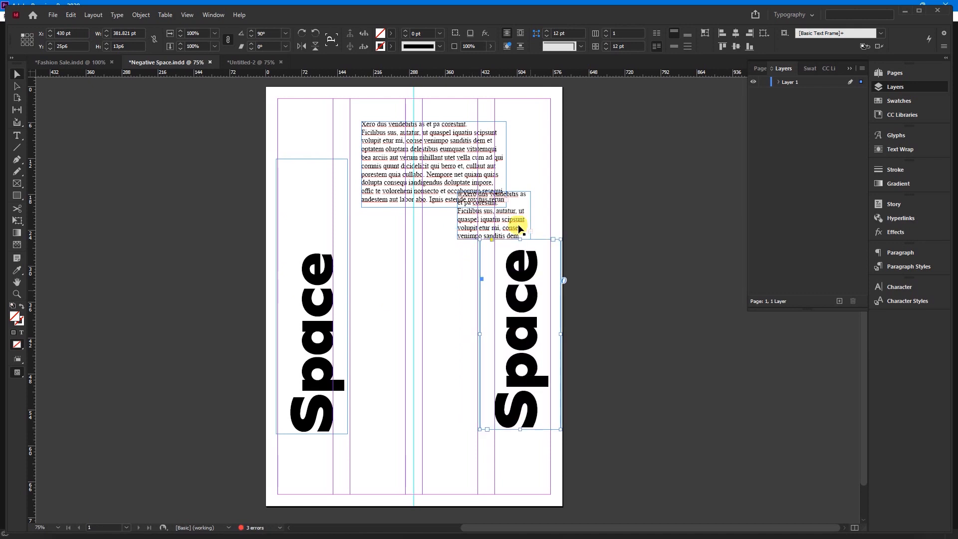
Delete both placeholder text blocks and move the two "Space" headings higher on the page
{"action": "left_click_drag", "start_coordinate": [562, 110], "coordinate": [388, 205]}
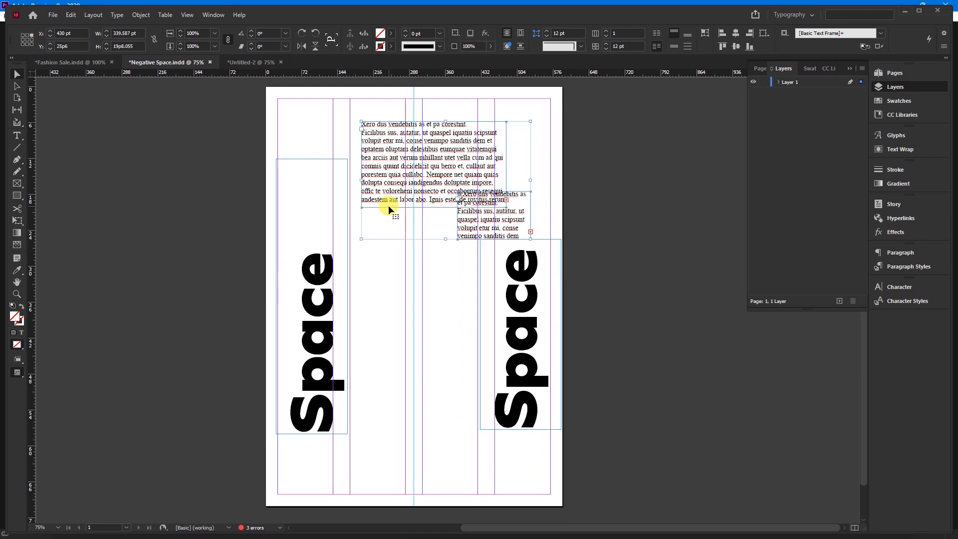
{"action": "key", "text": "Delete"}
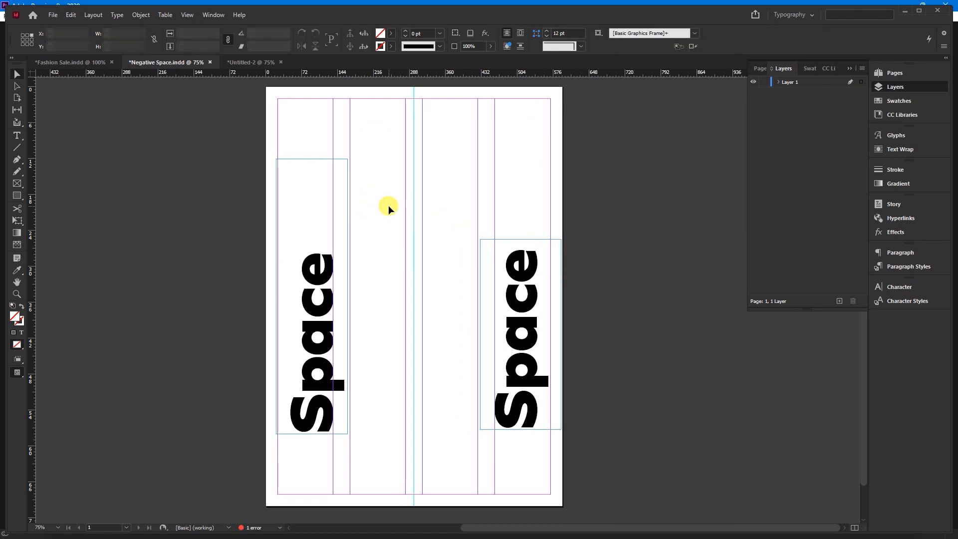
{"action": "left_click_drag", "start_coordinate": [179, 160], "coordinate": [601, 463]}
{"action": "left_click_drag", "start_coordinate": [529, 414], "coordinate": [533, 360]}
{"action": "left_click", "coordinate": [622, 297]}
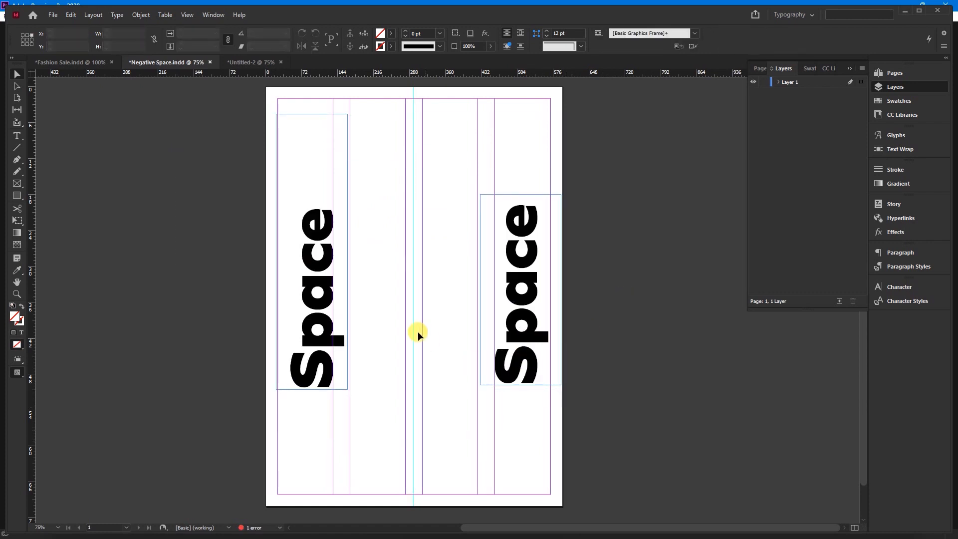
Preview the page without guides, then move the fourth-column "Space" into the third column, level with the other heading
{"action": "key", "text": "w"}
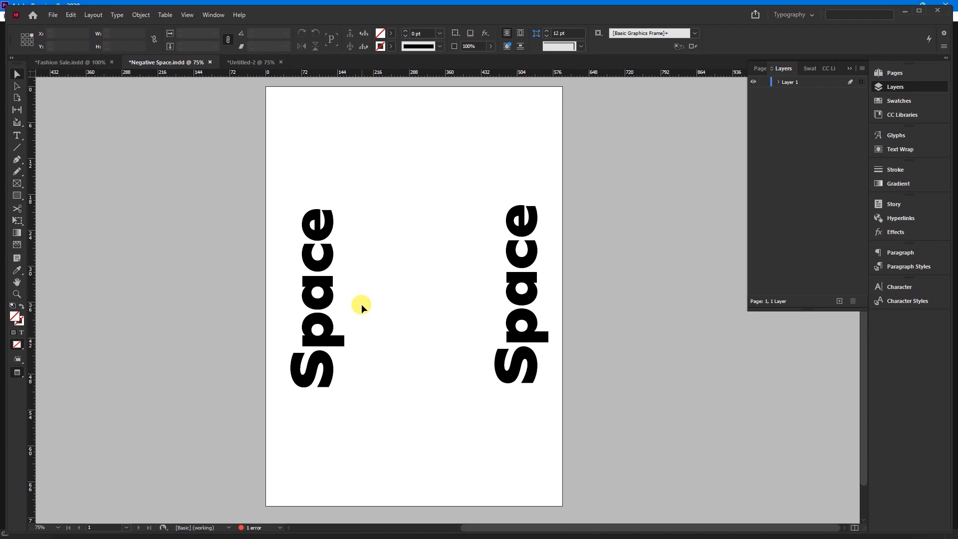
{"action": "key", "text": "w"}
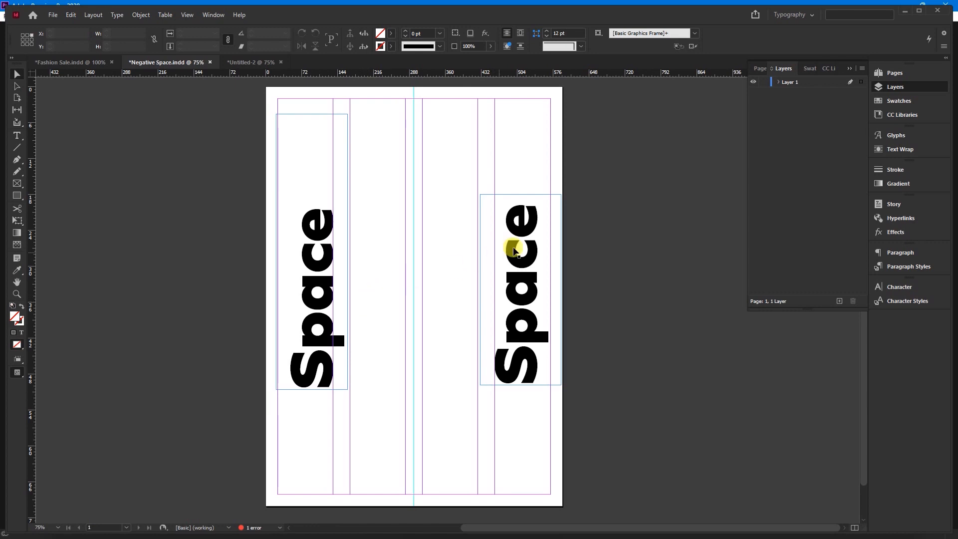
{"action": "left_click_drag", "start_coordinate": [515, 250], "coordinate": [449, 247]}
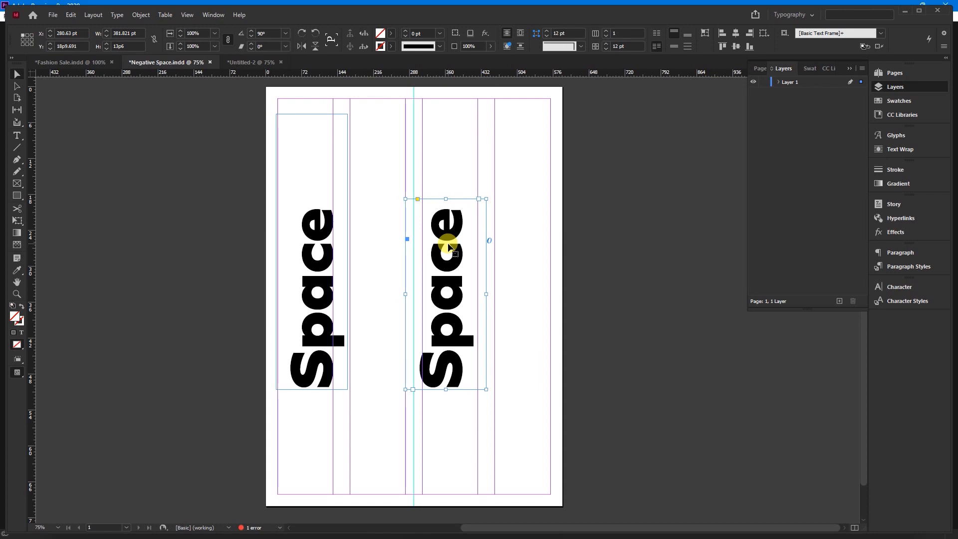
{"action": "left_click", "coordinate": [306, 249]}
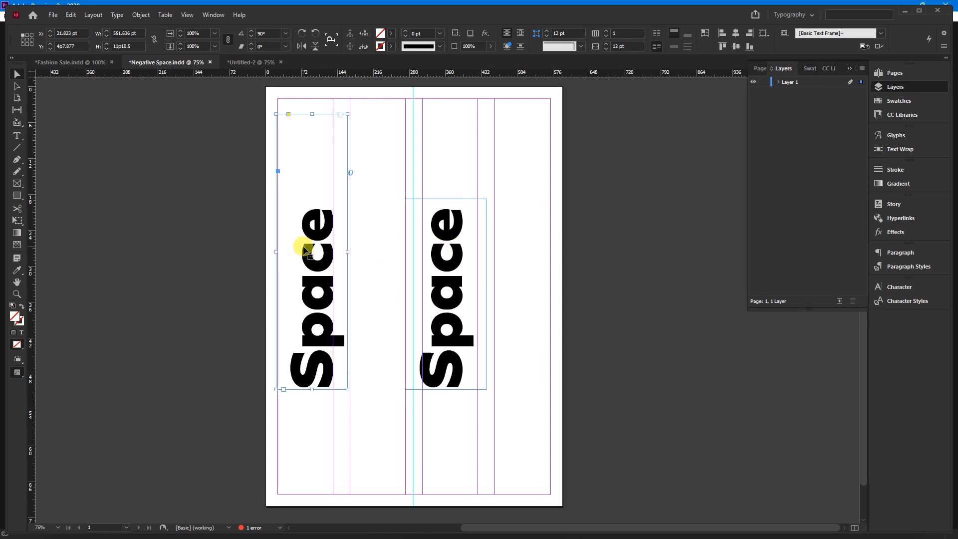
Undo the recent heading and text changes back to the layout with "Negative" and both placeholder text blocks
{"action": "key", "text": "ctrl+z"}
{"action": "key", "text": "ctrl+z"}
{"action": "key", "text": "ctrl+z"}
{"action": "key", "text": "ctrl+z"}
{"action": "key", "text": "ctrl+z"}
{"action": "key", "text": "ctrl+z"}
{"action": "key", "text": "ctrl+z"}
{"action": "key", "text": "ctrl+z"}
{"action": "key", "text": "ctrl+z"}
{"action": "key", "text": "ctrl+z"}
{"action": "key", "text": "ctrl+z"}
{"action": "key", "text": "ctrl+z"}
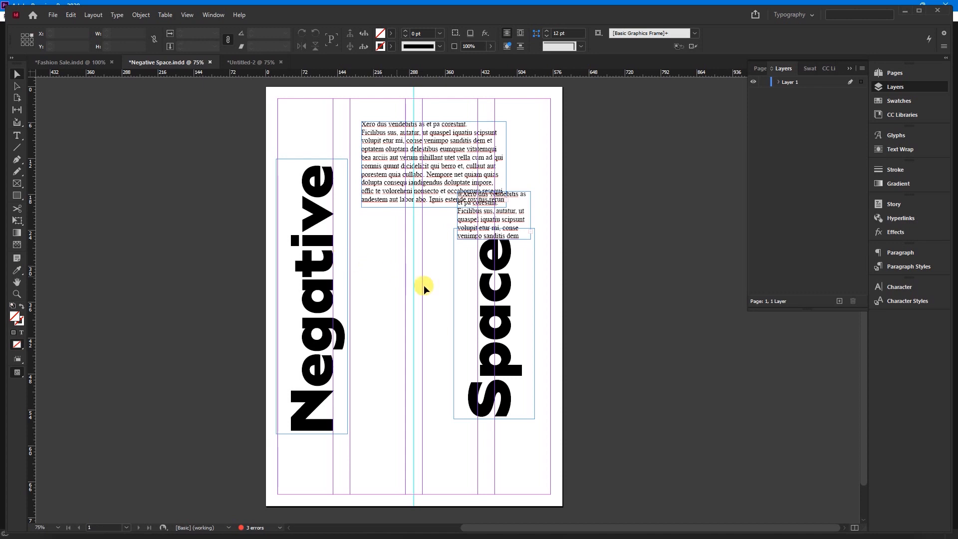
Place "Space" in the second column beside "Negative", with their frame bottoms level and the S on the column's left guide
{"action": "left_click_drag", "start_coordinate": [496, 324], "coordinate": [382, 373]}
{"action": "key", "text": "shift+Left"}
{"action": "key", "text": "shift+Left"}
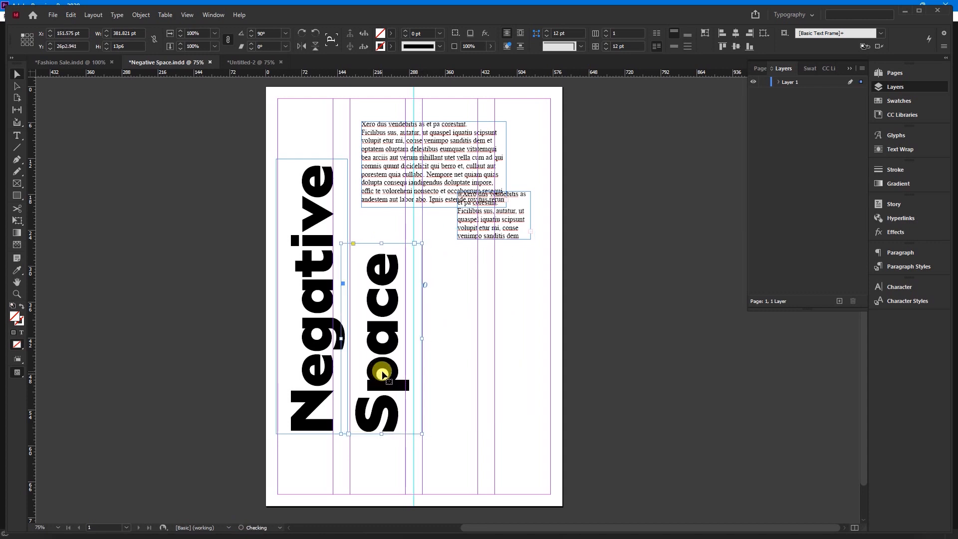
{"action": "key", "text": "Left"}
{"action": "key", "text": "Left"}
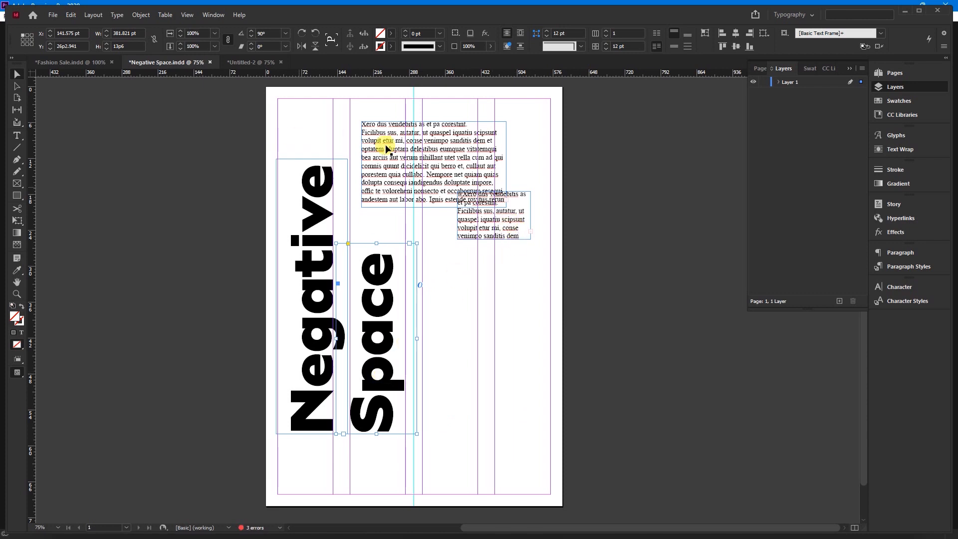
Try the layout without both placeholder text blocks, then undo their deletion
{"action": "left_click_drag", "start_coordinate": [536, 263], "coordinate": [472, 141]}
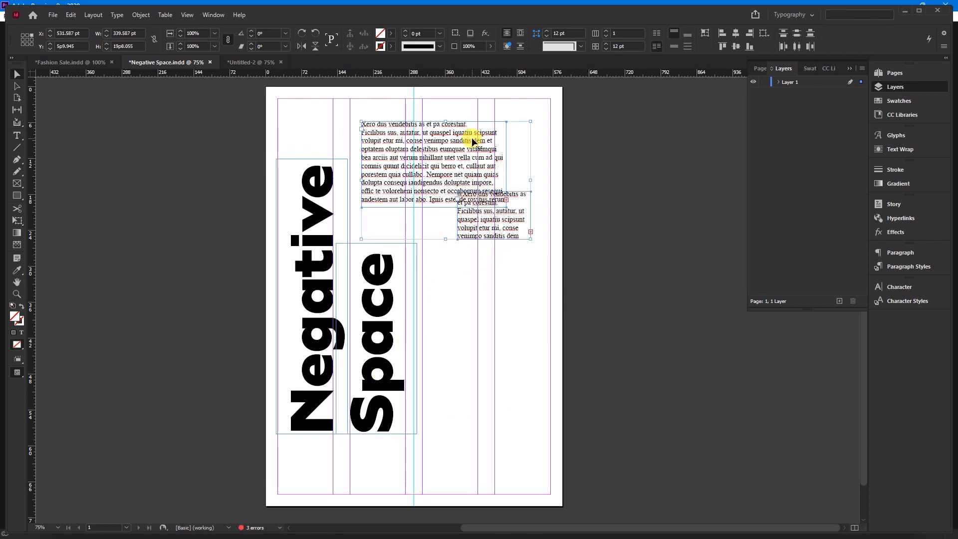
{"action": "key", "text": "Delete"}
{"action": "left_click_drag", "start_coordinate": [268, 133], "coordinate": [444, 471]}
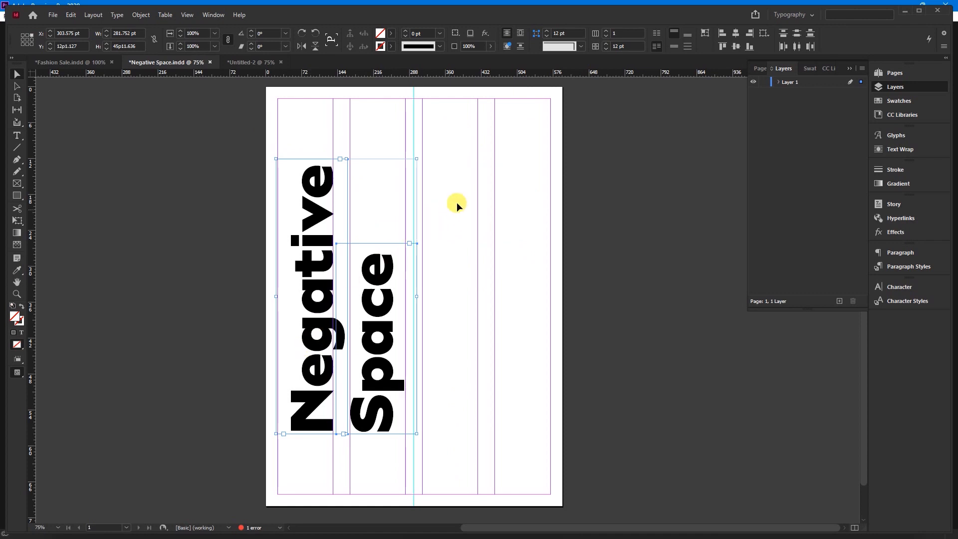
{"action": "key", "text": "ctrl+z"}
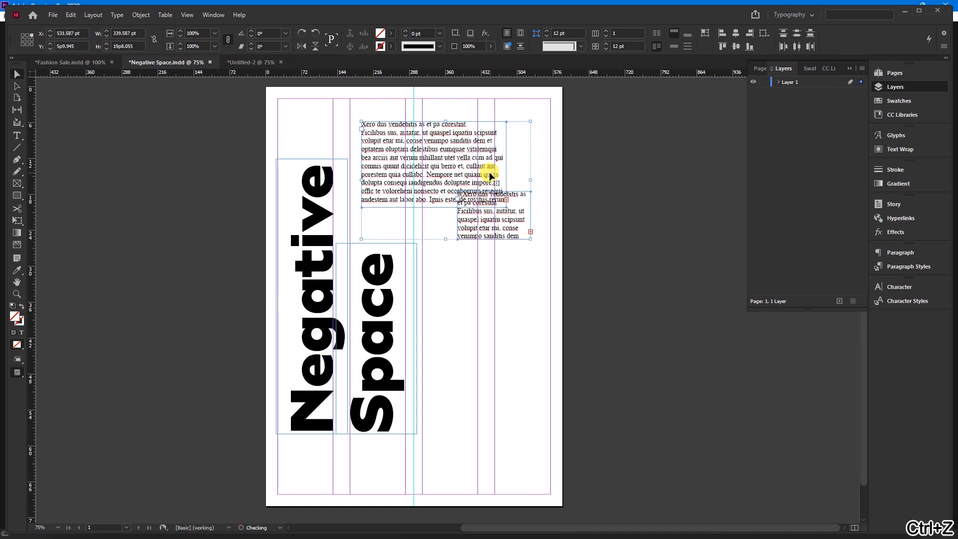
{"action": "left_click", "coordinate": [498, 300]}
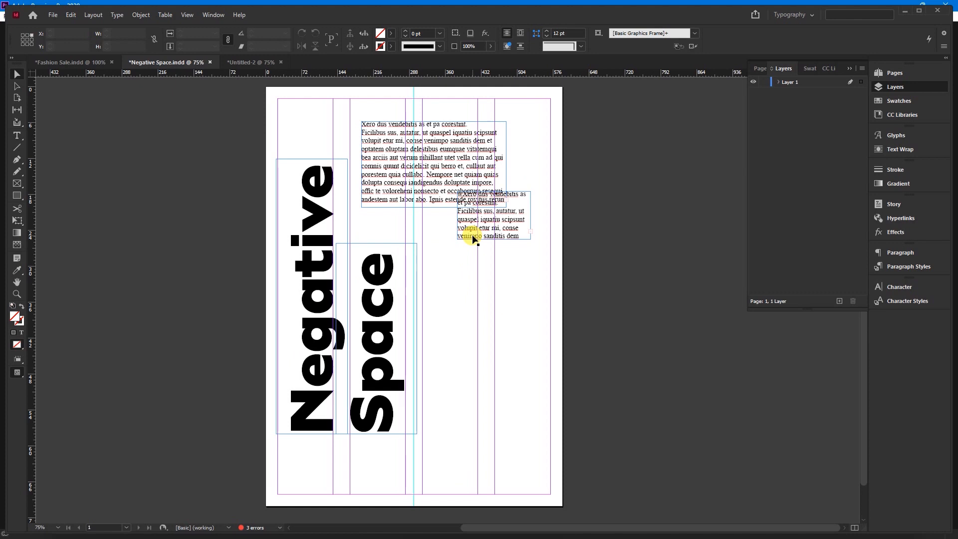
Move the small text block against the right margin and align the larger one to the second column's left guide and "Negative" frame's top
{"action": "left_click_drag", "start_coordinate": [474, 225], "coordinate": [487, 337]}
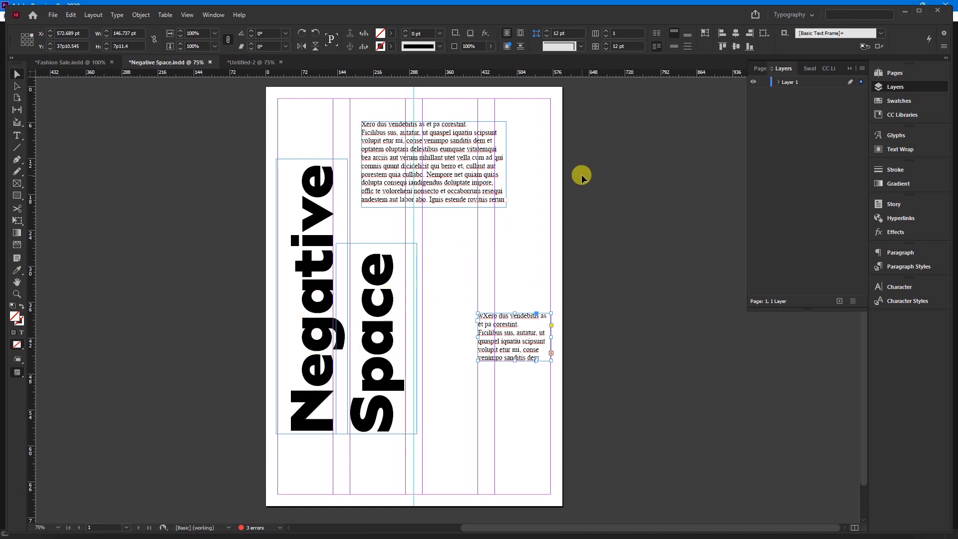
{"action": "left_click_drag", "start_coordinate": [408, 157], "coordinate": [399, 189]}
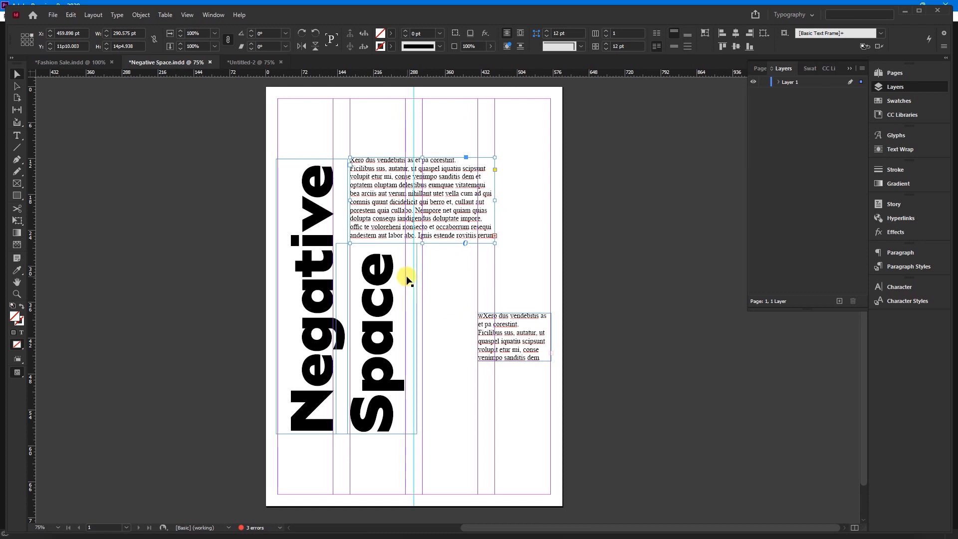
{"action": "left_click_drag", "start_coordinate": [397, 207], "coordinate": [398, 210]}
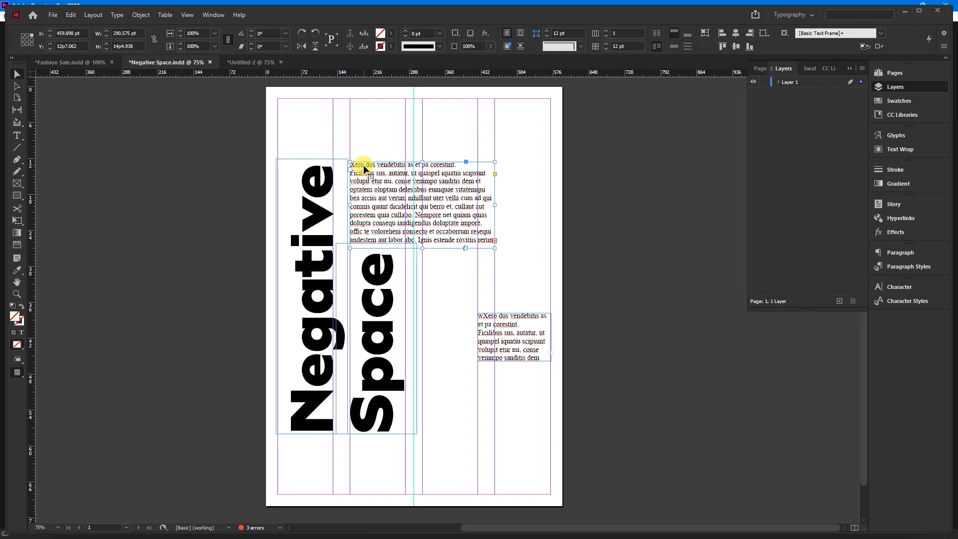
{"action": "scroll", "coordinate": [363, 168], "scroll_direction": "up", "scroll_amount": 4}
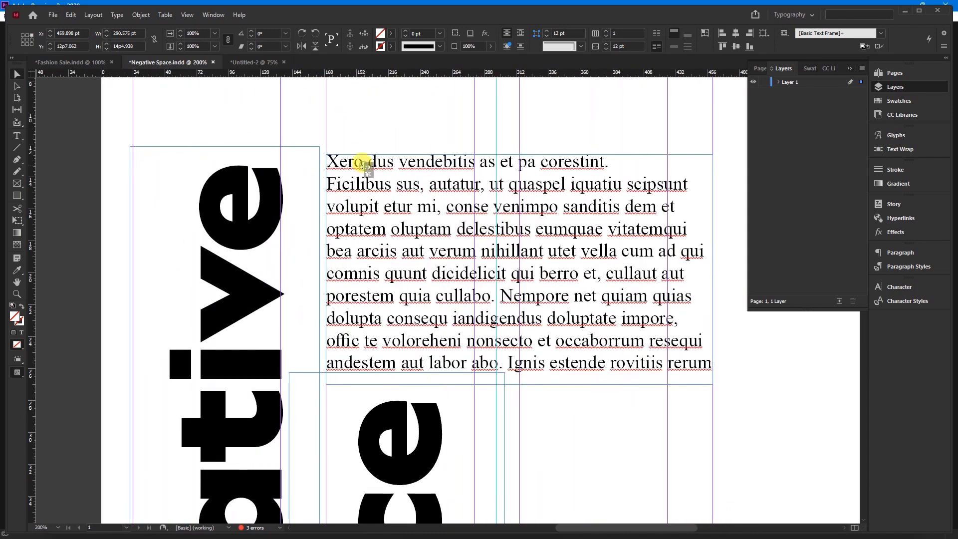
{"action": "left_click_drag", "start_coordinate": [364, 165], "coordinate": [346, 154]}
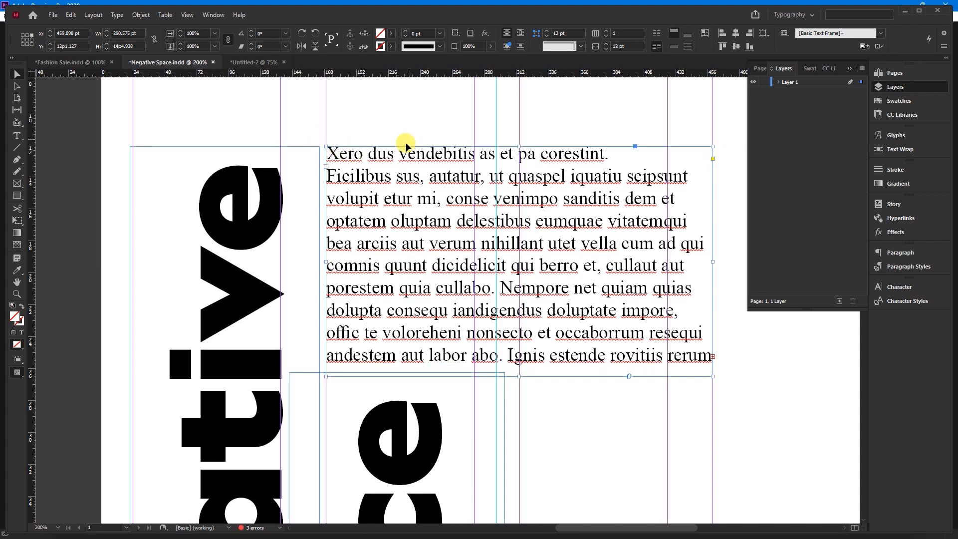
Move the small text block directly below the larger one, beside "Space" at the second column's right guide
{"action": "scroll", "coordinate": [403, 150], "scroll_direction": "down", "scroll_amount": 4}
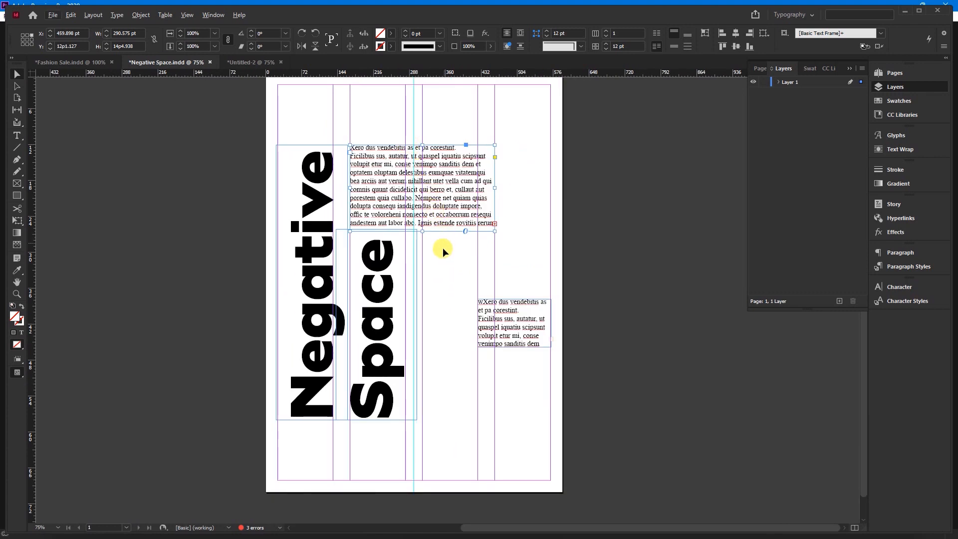
{"action": "left_click_drag", "start_coordinate": [506, 314], "coordinate": [433, 251]}
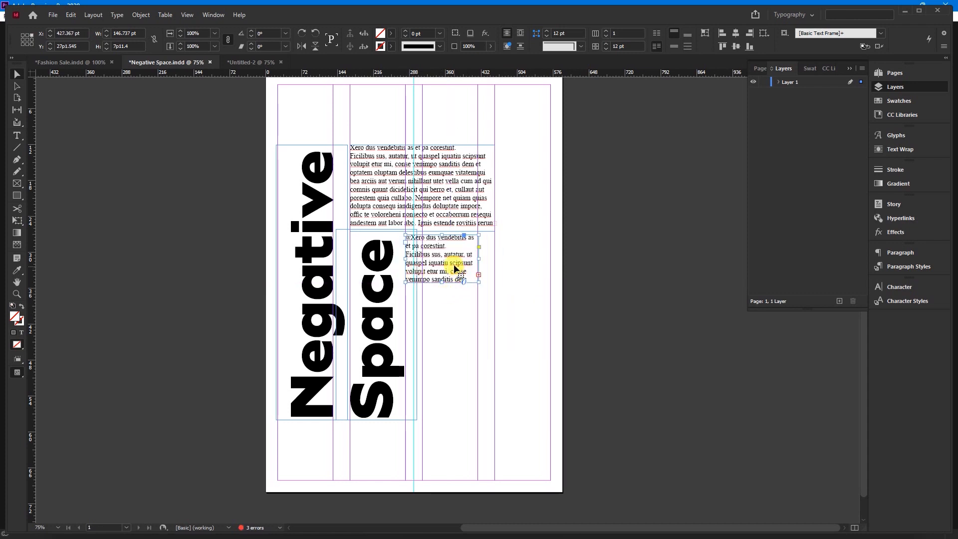
Move the small text block up so its top edge meets the bottom of the larger text block
{"action": "left_click_drag", "start_coordinate": [450, 259], "coordinate": [451, 252]}
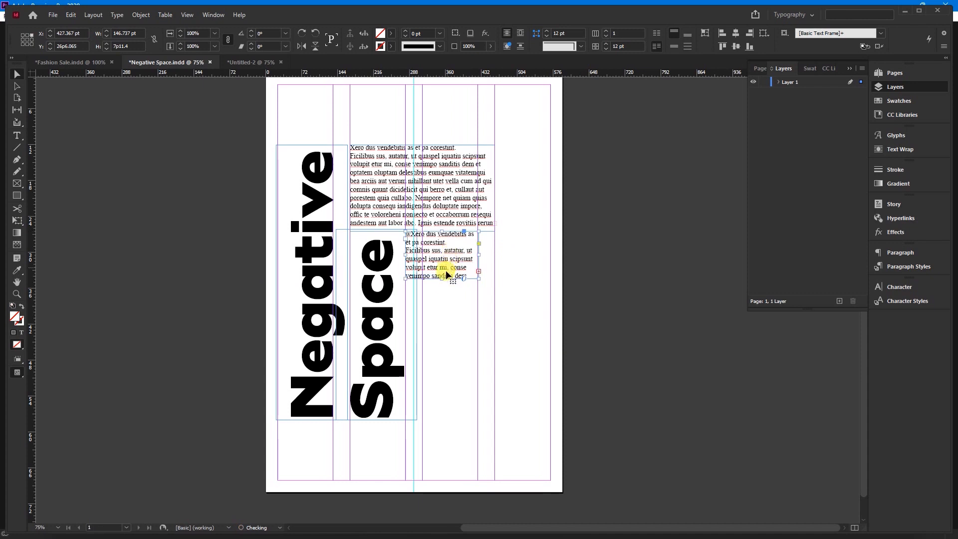
{"action": "left_click", "coordinate": [525, 274]}
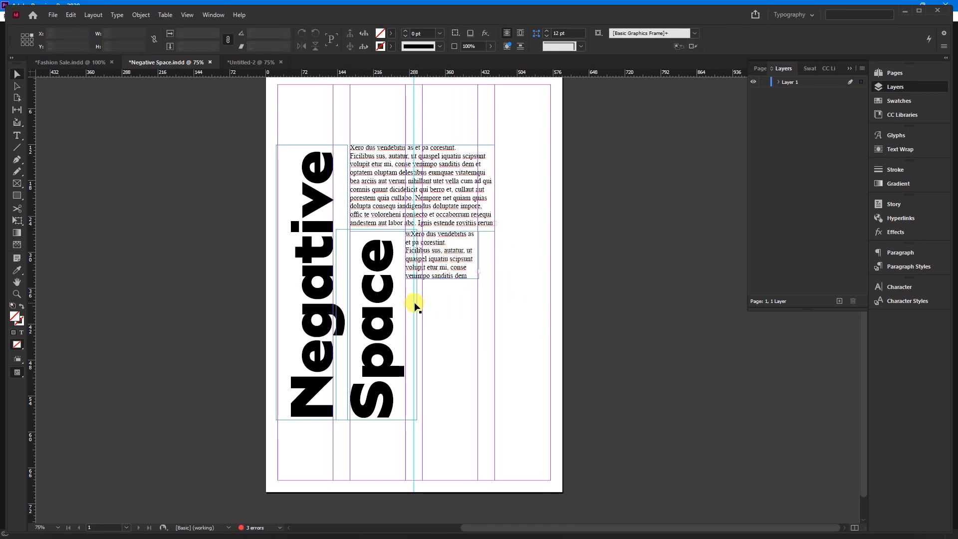
{"action": "key", "text": "ctrl+minus"}
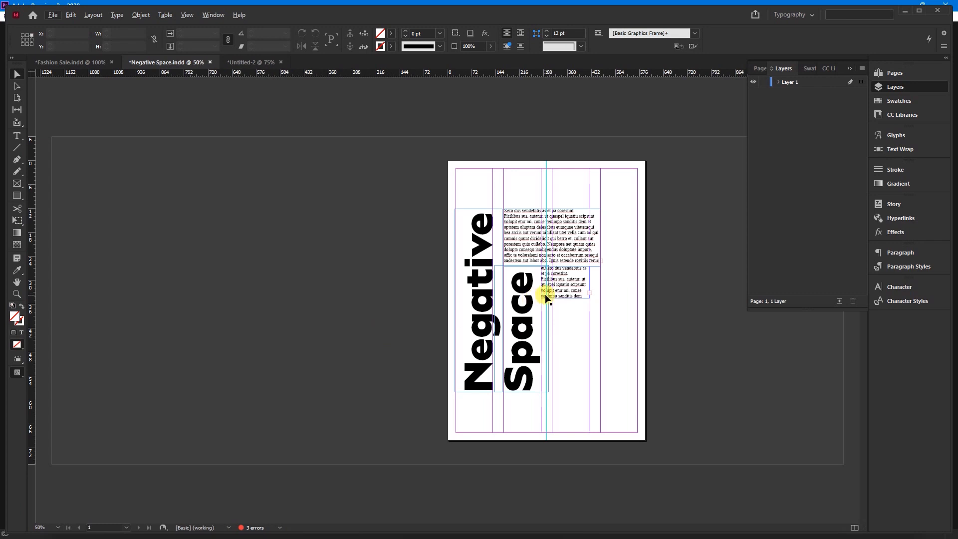
{"action": "key", "text": "ctrl+equal"}
{"action": "scroll", "coordinate": [513, 280], "scroll_direction": "right", "scroll_amount": 2}
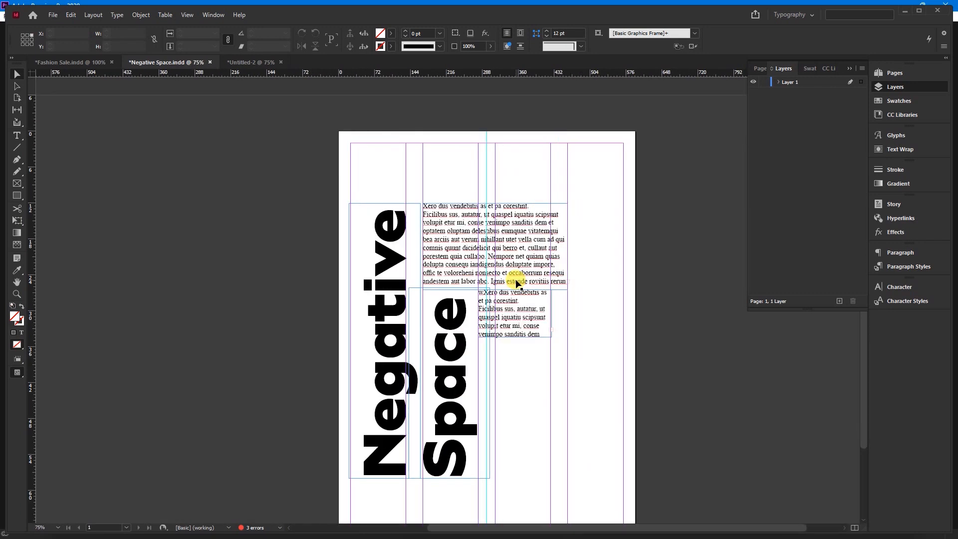
{"action": "scroll", "coordinate": [506, 288], "scroll_direction": "down", "scroll_amount": 1}
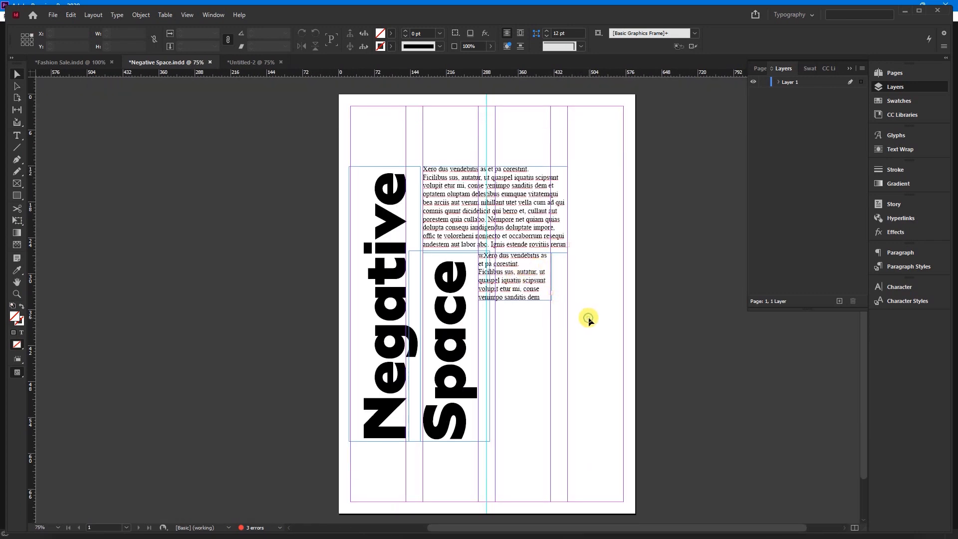
Preview the poster without guides and shift both headings and both text blocks together until the group is centred horizontally on the page
{"action": "key", "text": "w"}
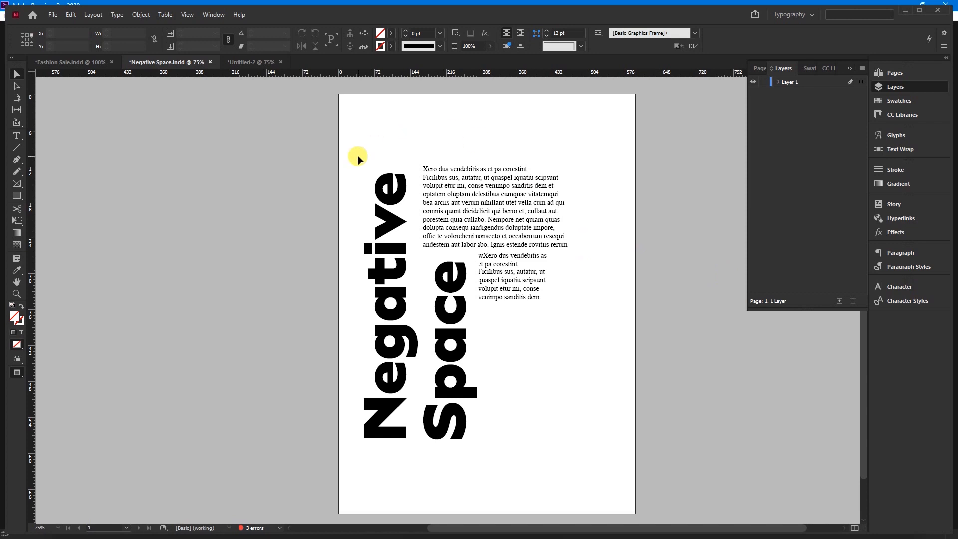
{"action": "left_click_drag", "start_coordinate": [288, 127], "coordinate": [638, 448]}
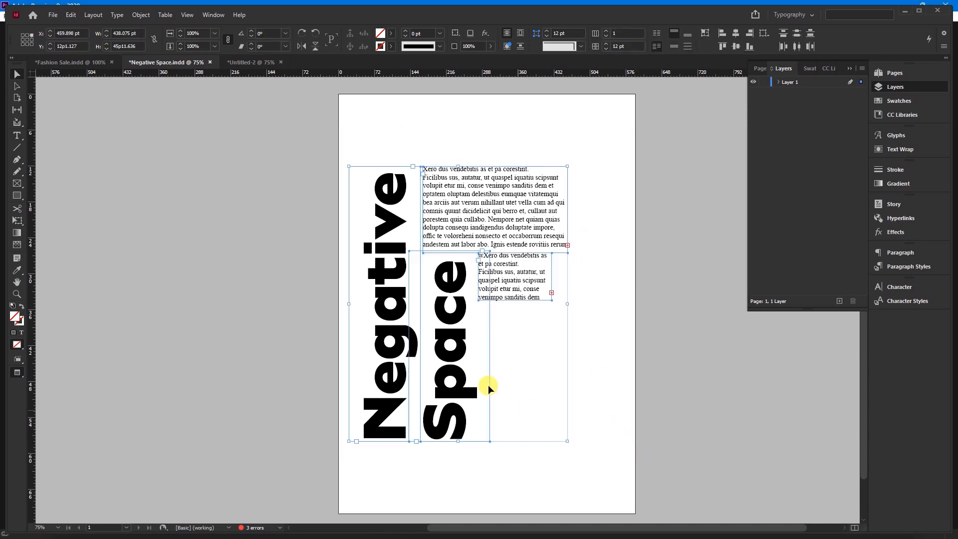
{"action": "left_click_drag", "start_coordinate": [459, 327], "coordinate": [487, 321]}
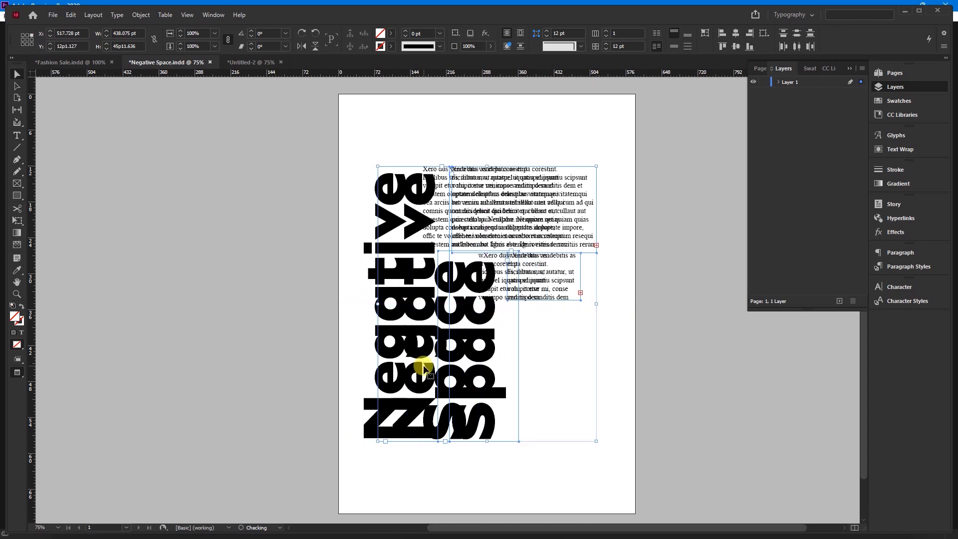
{"action": "key", "text": "ctrl+z"}
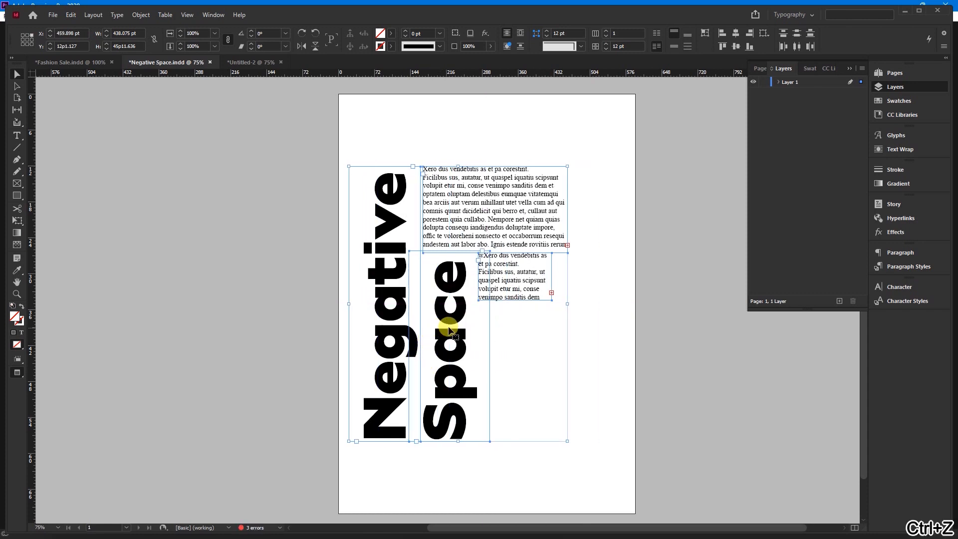
{"action": "left_click_drag", "start_coordinate": [452, 333], "coordinate": [482, 333]}
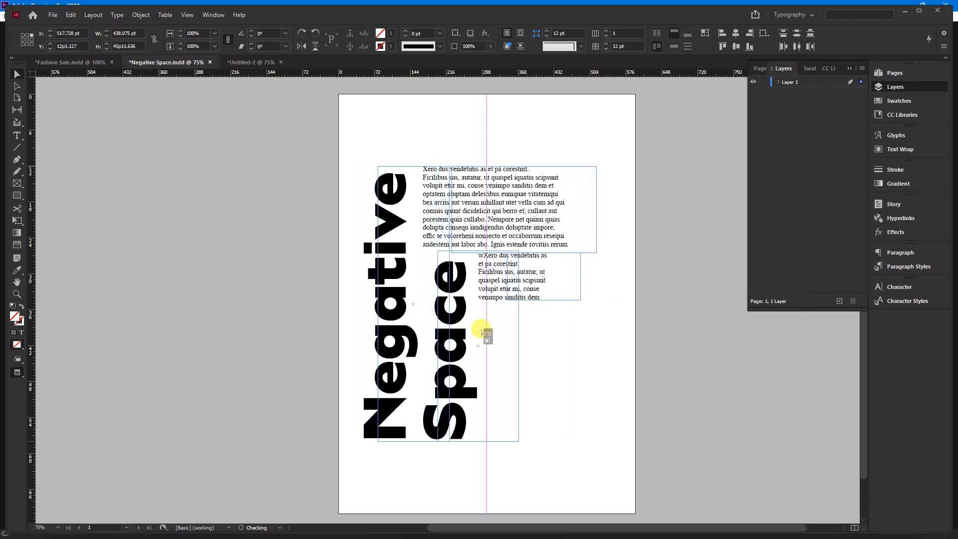
{"action": "left_click_drag", "start_coordinate": [482, 333], "coordinate": [510, 333]}
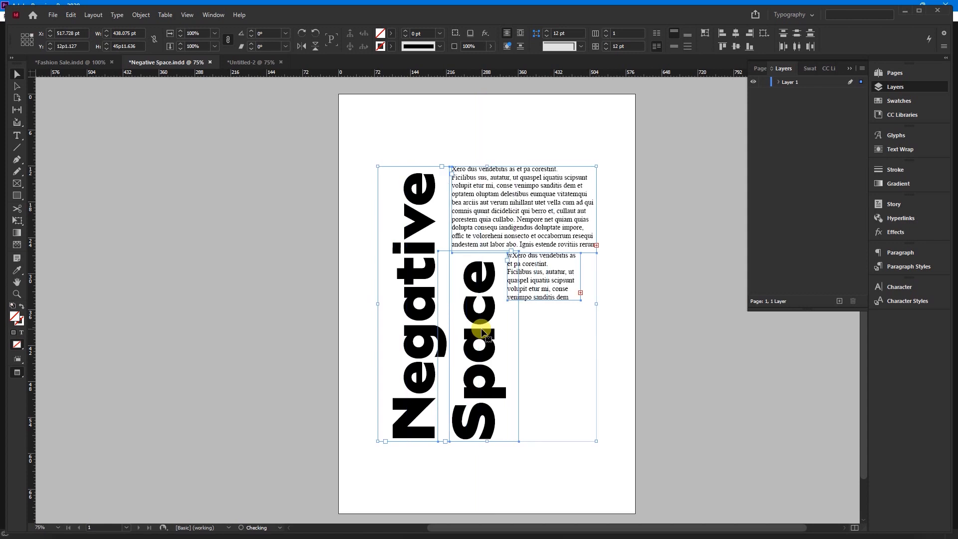
{"action": "left_click", "coordinate": [544, 126]}
{"action": "key", "text": "w"}
{"action": "key", "text": "w"}
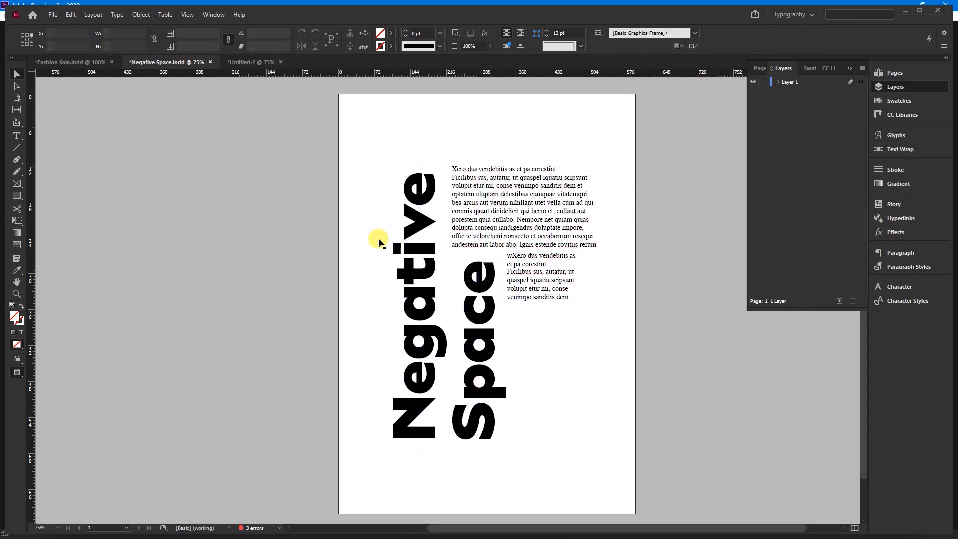
Move the small text block straight down beside the S of "Space", near the heading's lower end
{"action": "scroll", "coordinate": [324, 242], "scroll_direction": "down", "scroll_amount": 1}
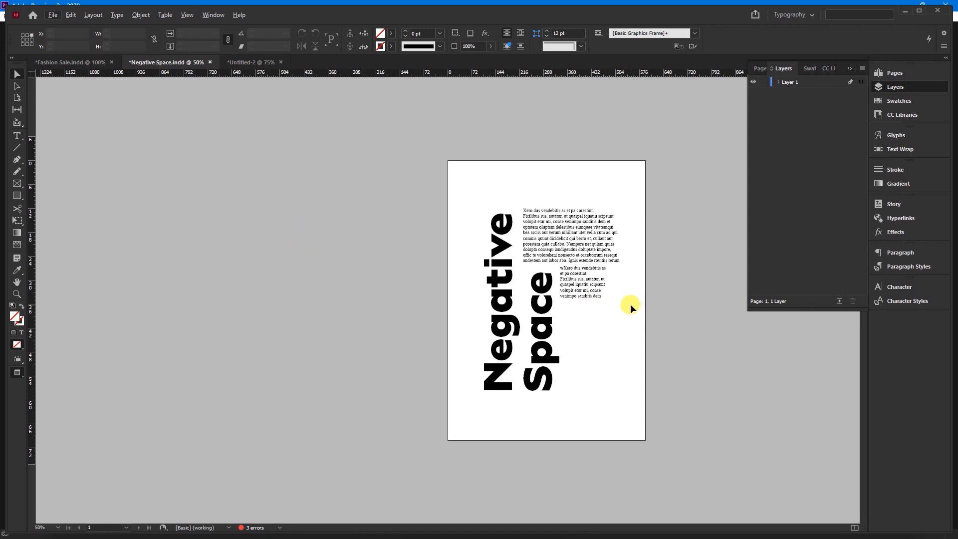
{"action": "scroll", "coordinate": [639, 313], "scroll_direction": "up", "scroll_amount": 1}
{"action": "scroll", "coordinate": [544, 249], "scroll_direction": "down", "scroll_amount": 2}
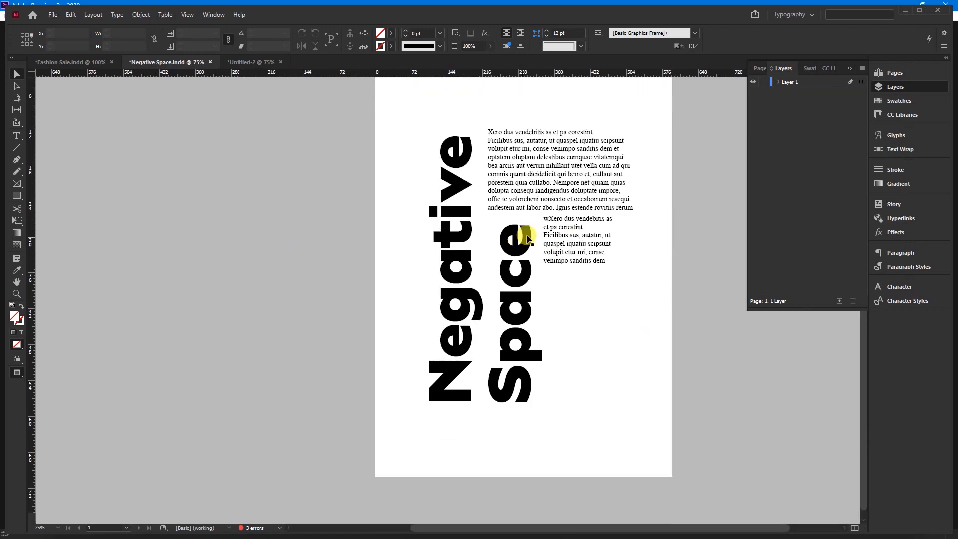
{"action": "left_click", "coordinate": [557, 237]}
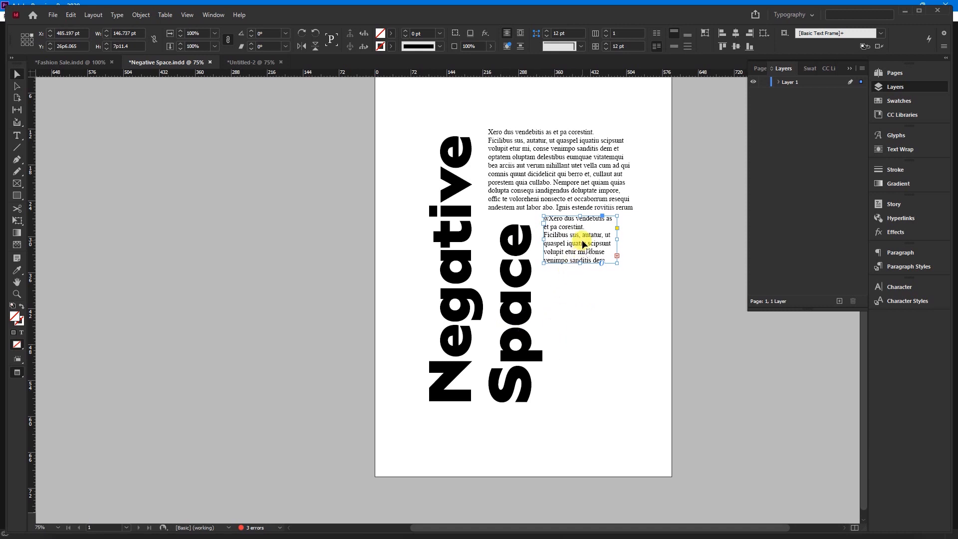
{"action": "left_click_drag", "start_coordinate": [583, 243], "coordinate": [591, 383]}
{"action": "left_click", "coordinate": [616, 310]}
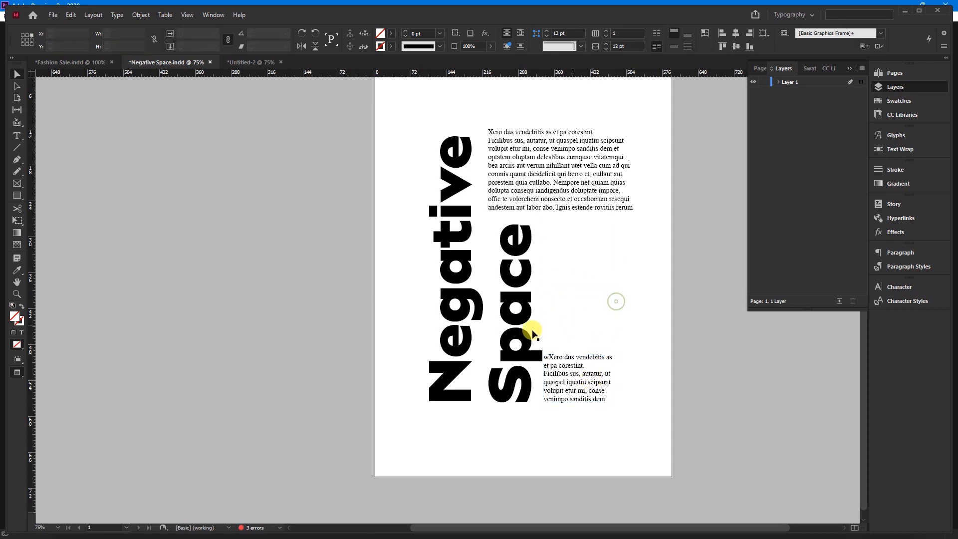
{"action": "scroll", "coordinate": [394, 308], "scroll_direction": "right", "scroll_amount": 2}
{"action": "scroll", "coordinate": [439, 264], "scroll_direction": "up", "scroll_amount": 1}
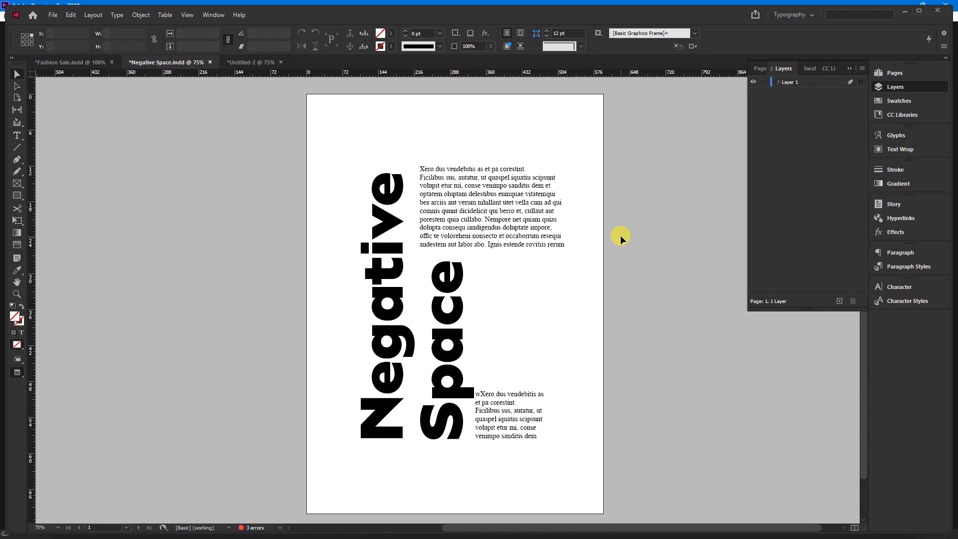
Align the small text block's bottom with the heading frames' bottom, leave a small gap beside "Space", and preview the poster without guides
{"action": "key", "text": "w"}
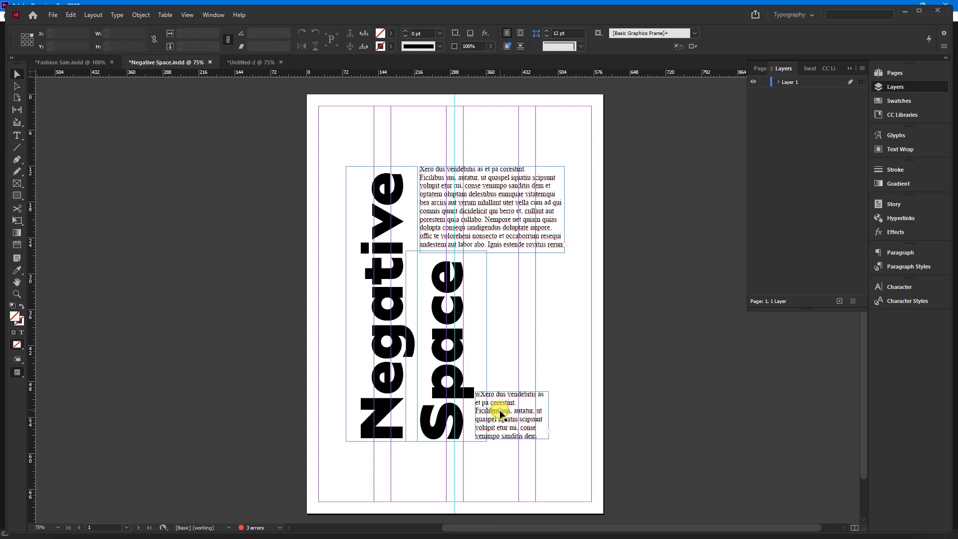
{"action": "left_click_drag", "start_coordinate": [500, 412], "coordinate": [499, 414]}
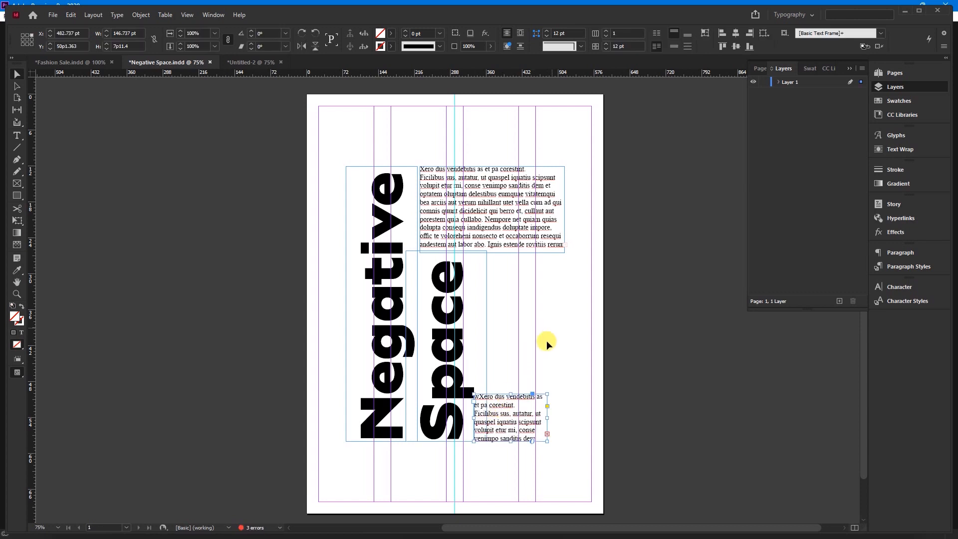
{"action": "left_click_drag", "start_coordinate": [487, 406], "coordinate": [507, 399]}
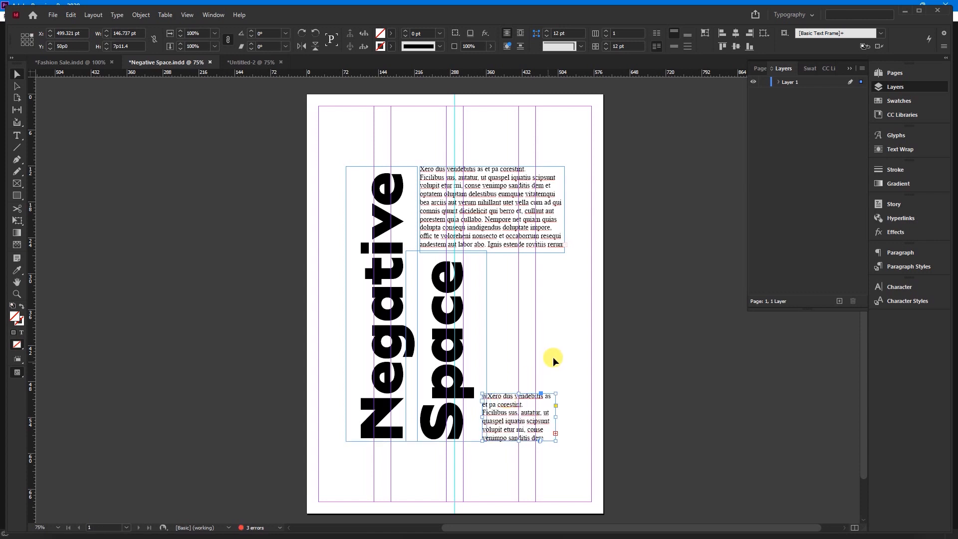
{"action": "key", "text": "w"}
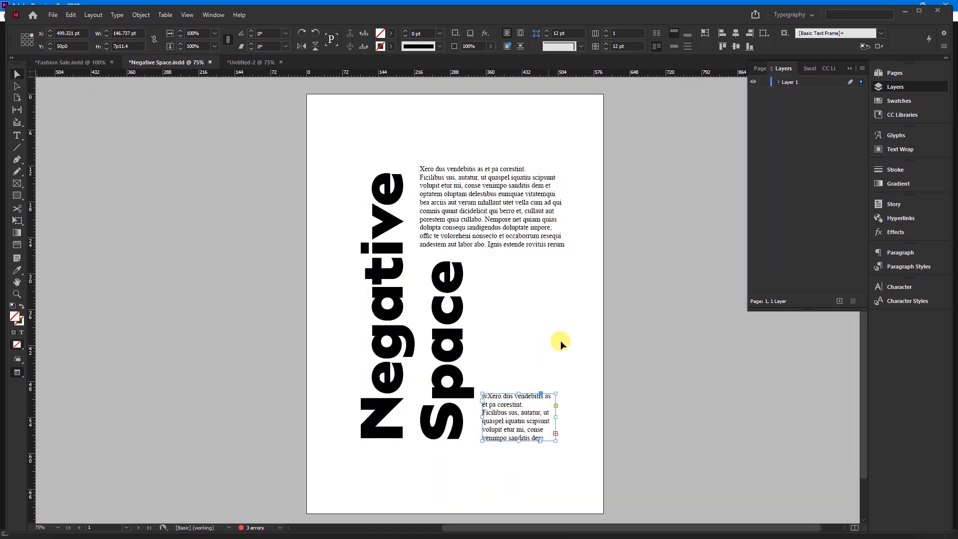
{"action": "left_click", "coordinate": [637, 337]}
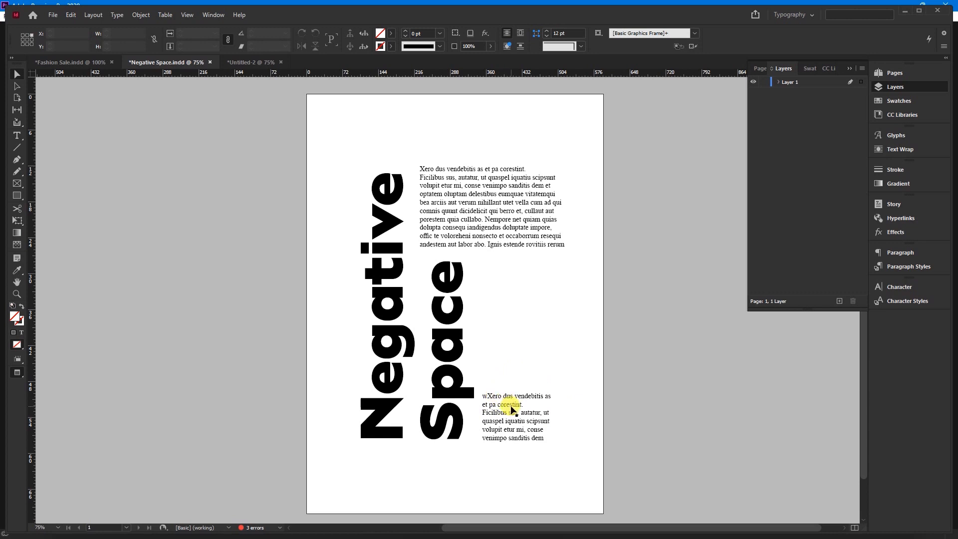
Raise the small text block beside the "pa" of "Space", keeping its horizontal position, and preview the whole page without guides
{"action": "key", "text": "w"}
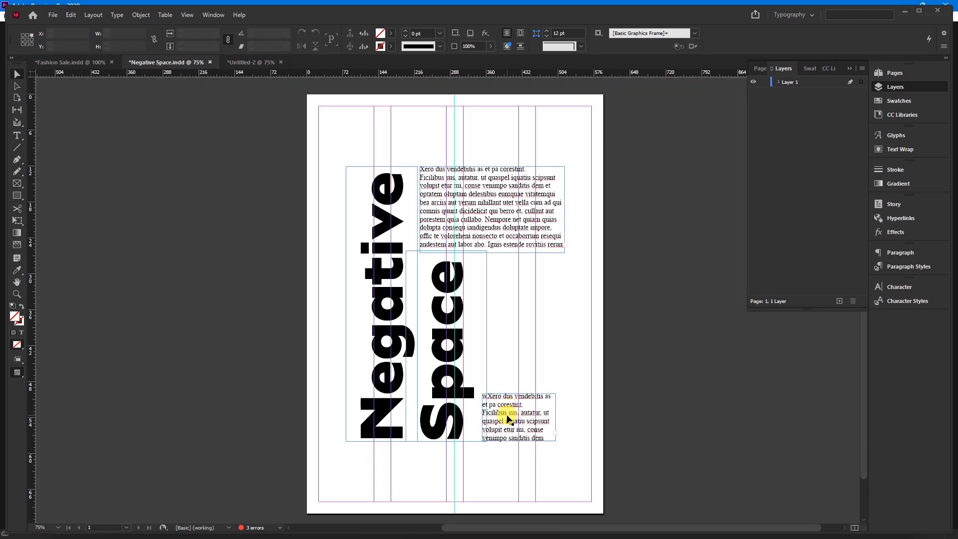
{"action": "left_click_drag", "start_coordinate": [508, 418], "coordinate": [500, 377]}
{"action": "left_click", "coordinate": [527, 428]}
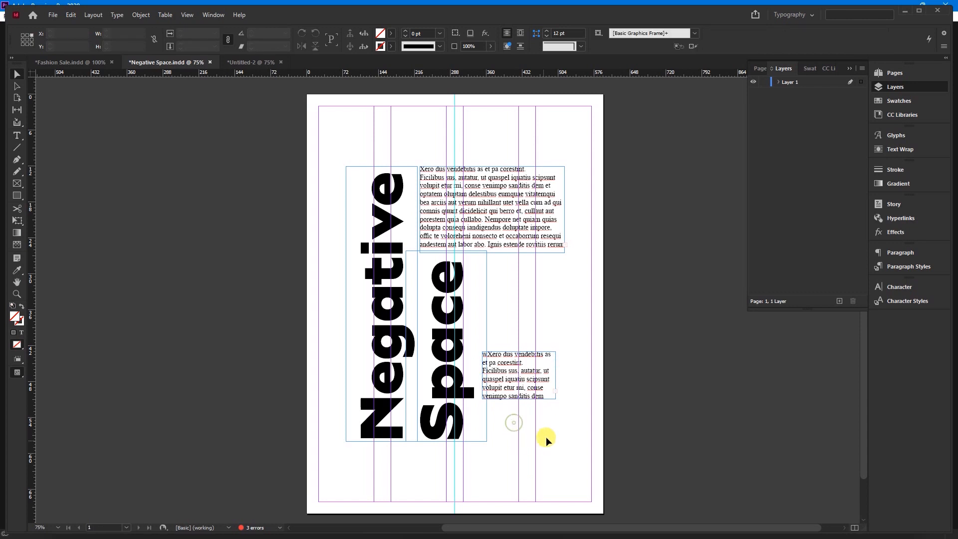
{"action": "key", "text": "w"}
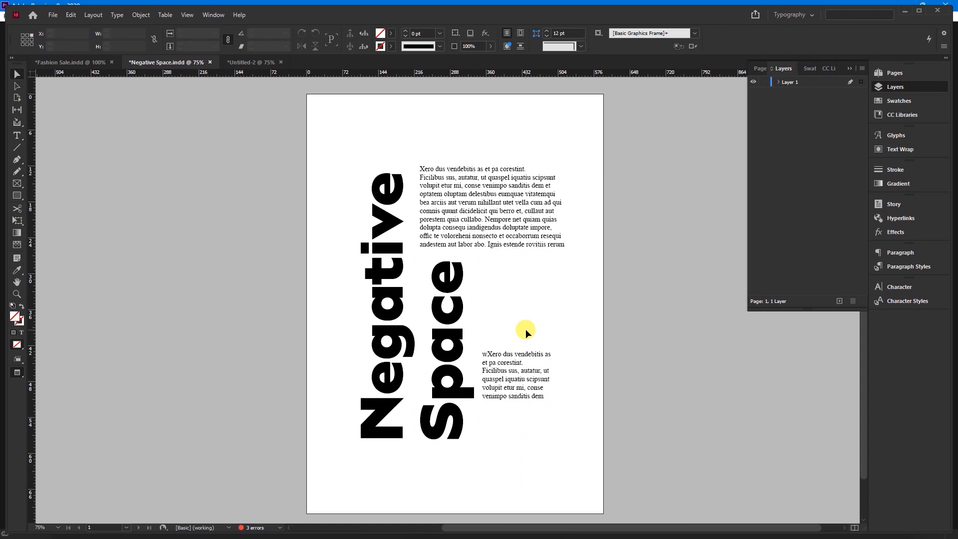
{"action": "key", "text": "ctrl+minus"}
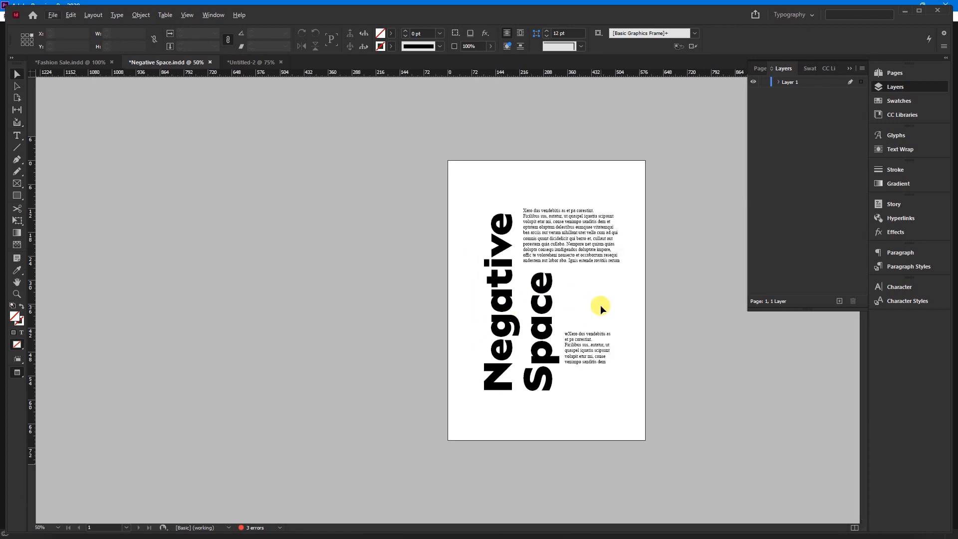